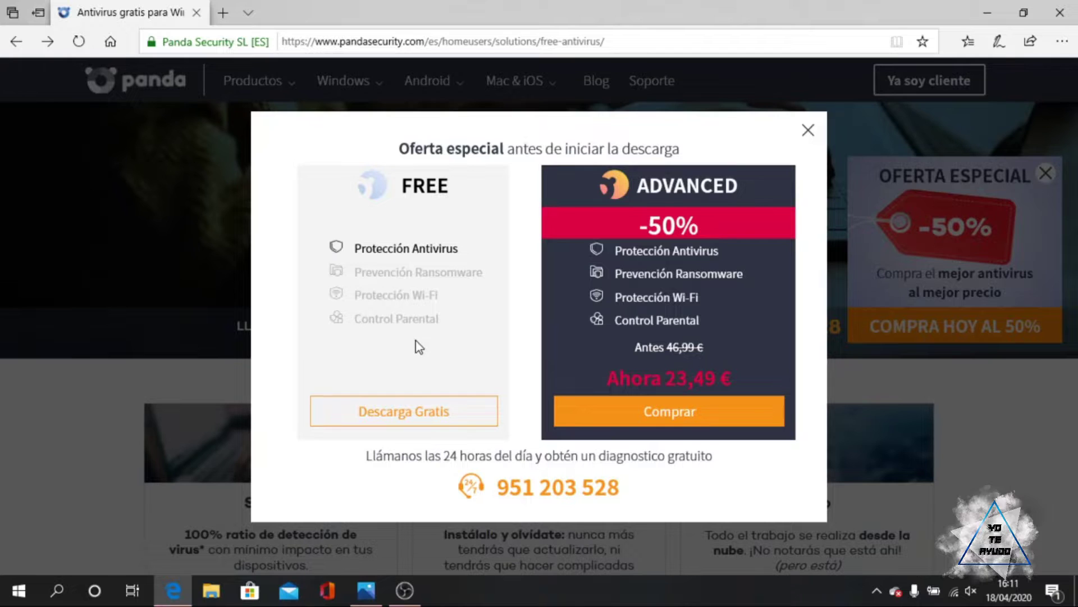
Download the free Panda antivirus installer and save it as PANDAFREEAV in the Descargas folder.
left_click(402, 414)
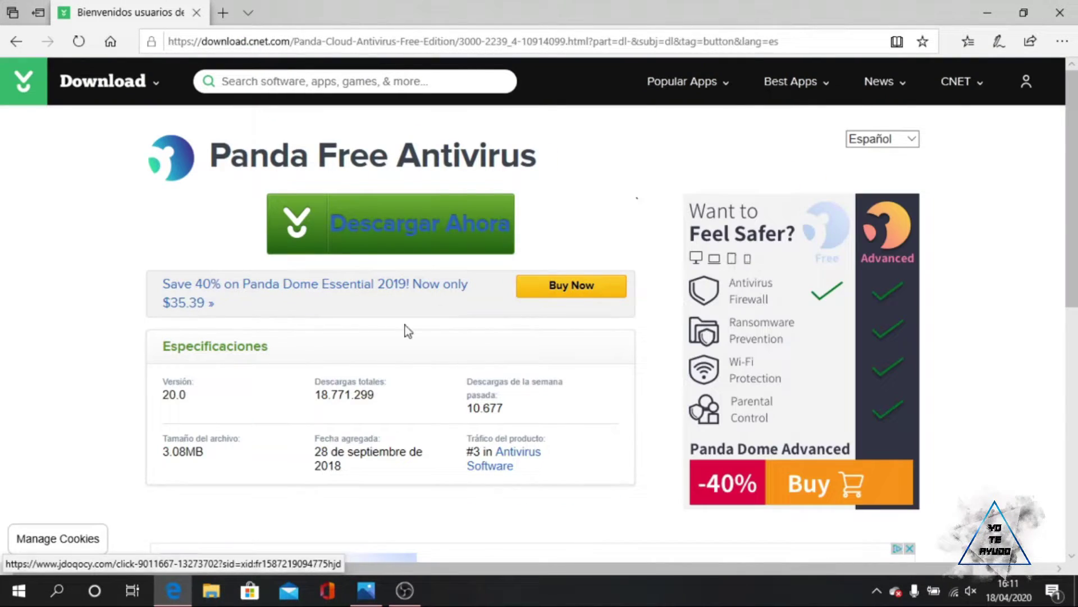
left_click(414, 235)
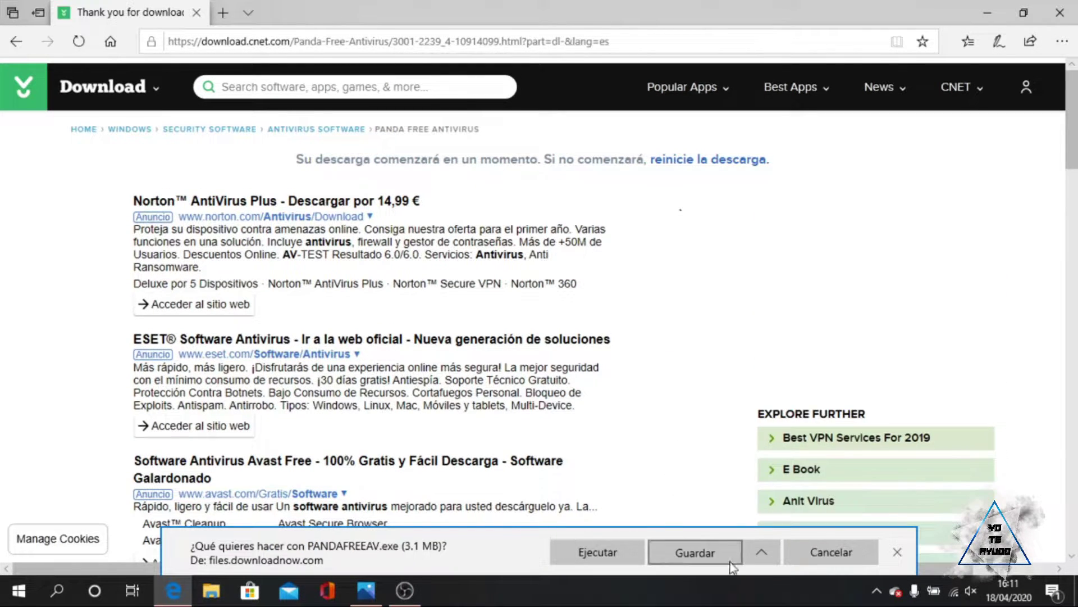
left_click(762, 551)
left_click(749, 527)
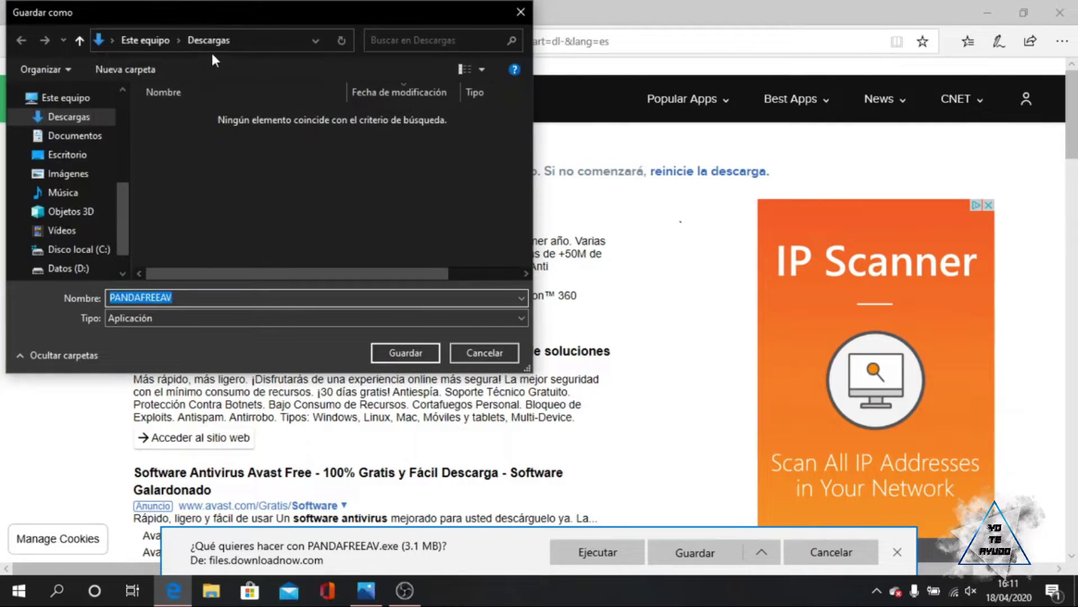
left_click(406, 353)
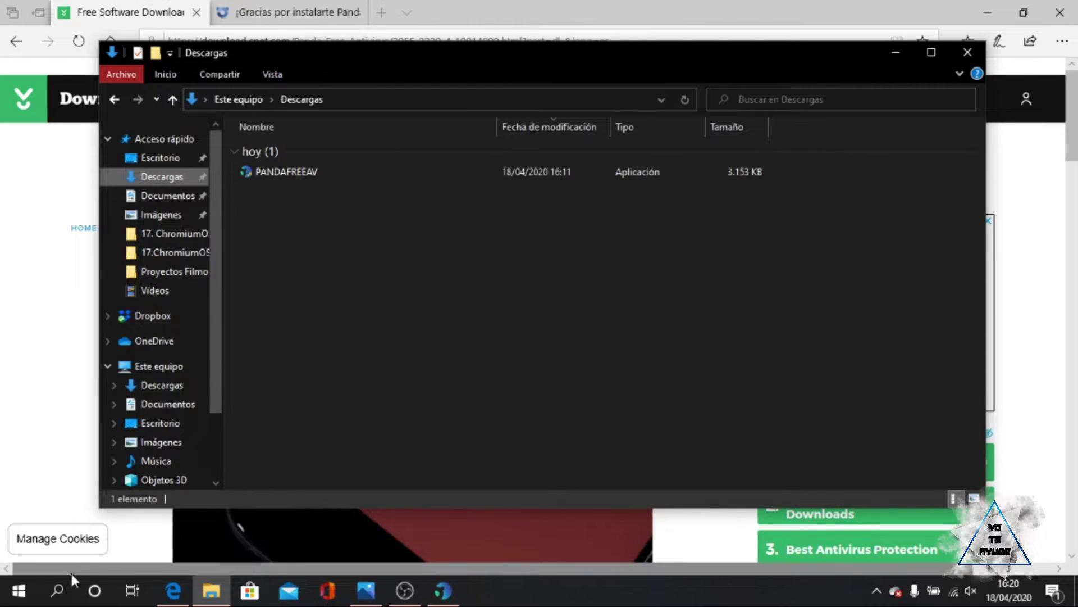
left_click(59, 591)
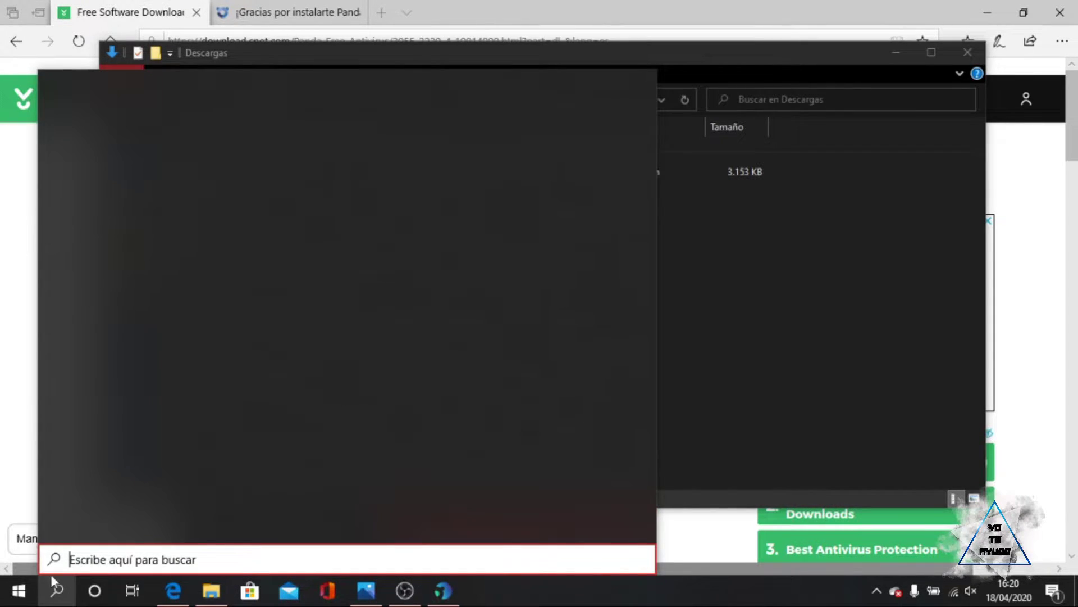
type("progra")
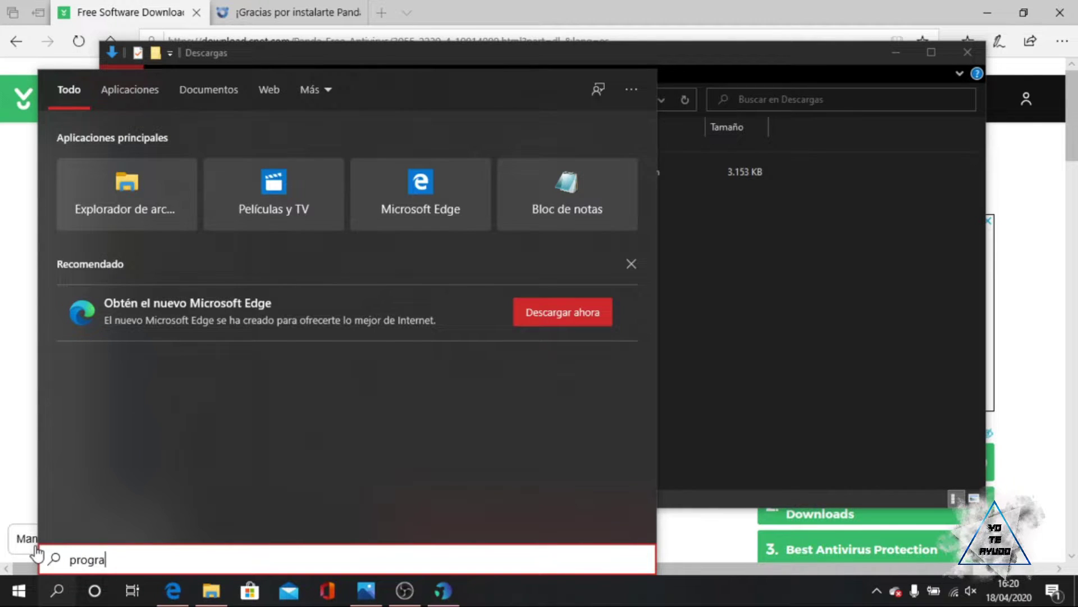
type("mas")
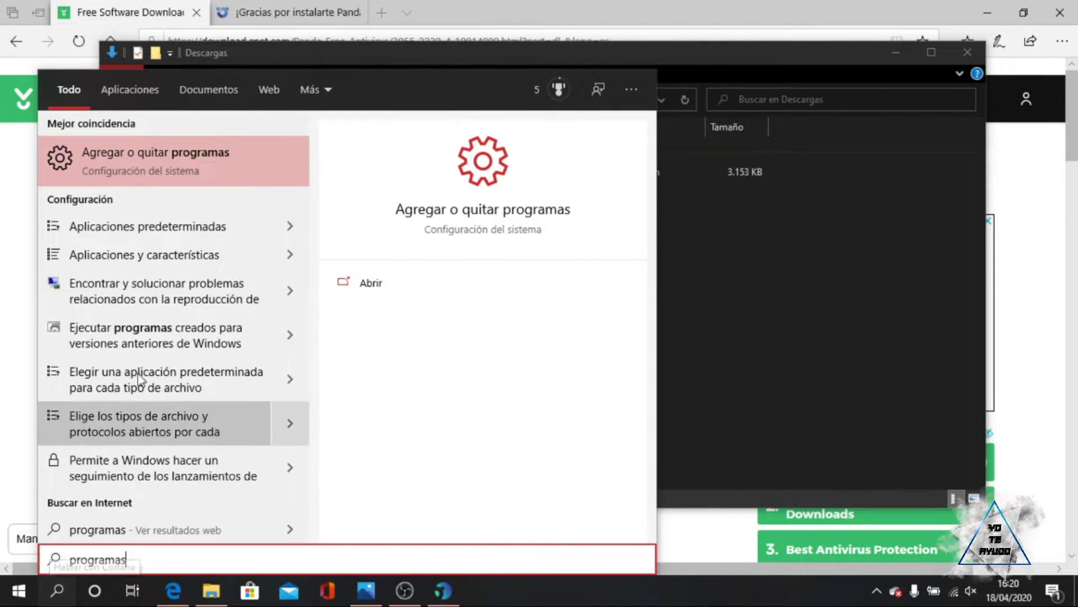
left_click(16, 588)
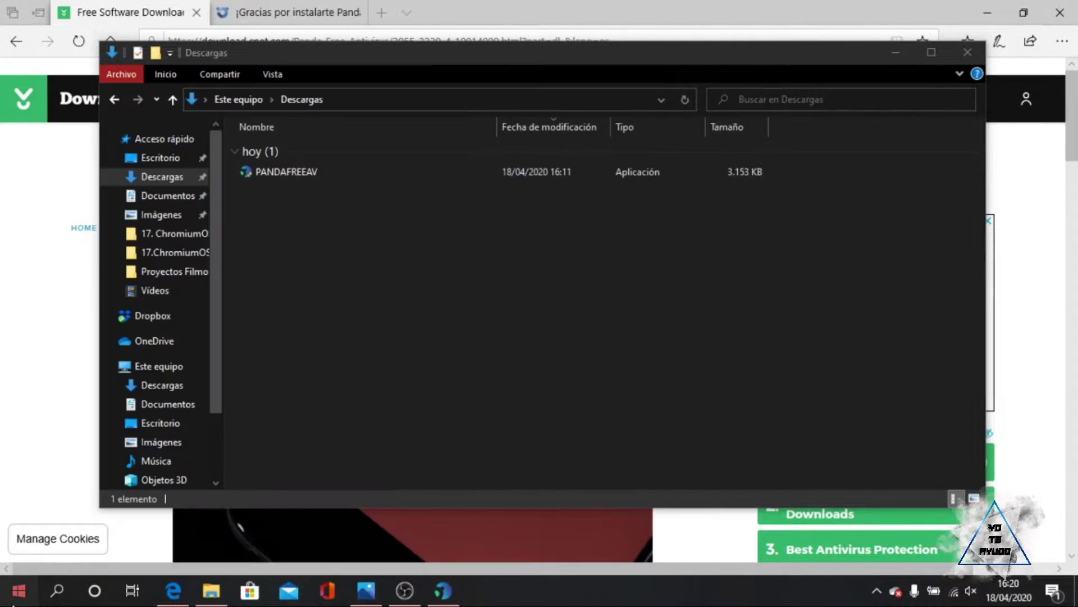
Open Aplicaciones y características in Windows Configuración and look through the list of installed applications.
left_click(17, 589)
left_click(38, 518)
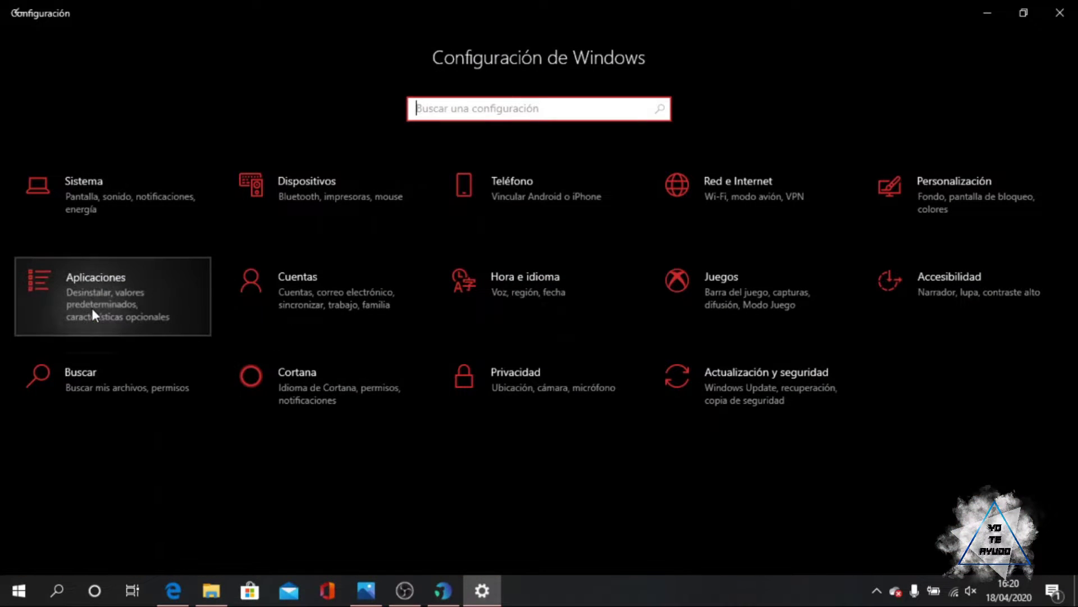
left_click(93, 307)
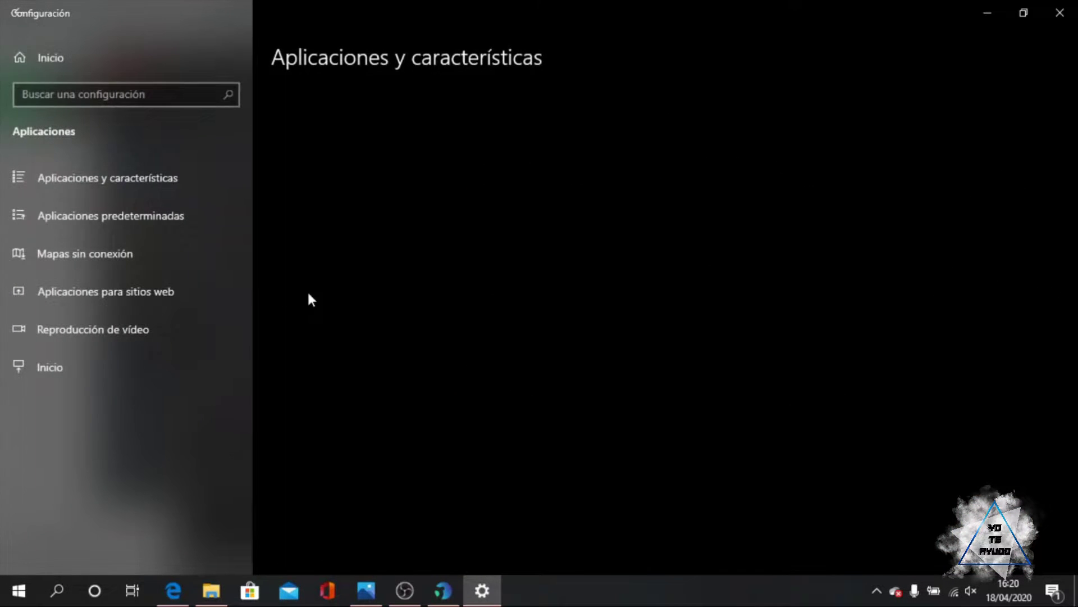
scroll(437, 346, "down", 10)
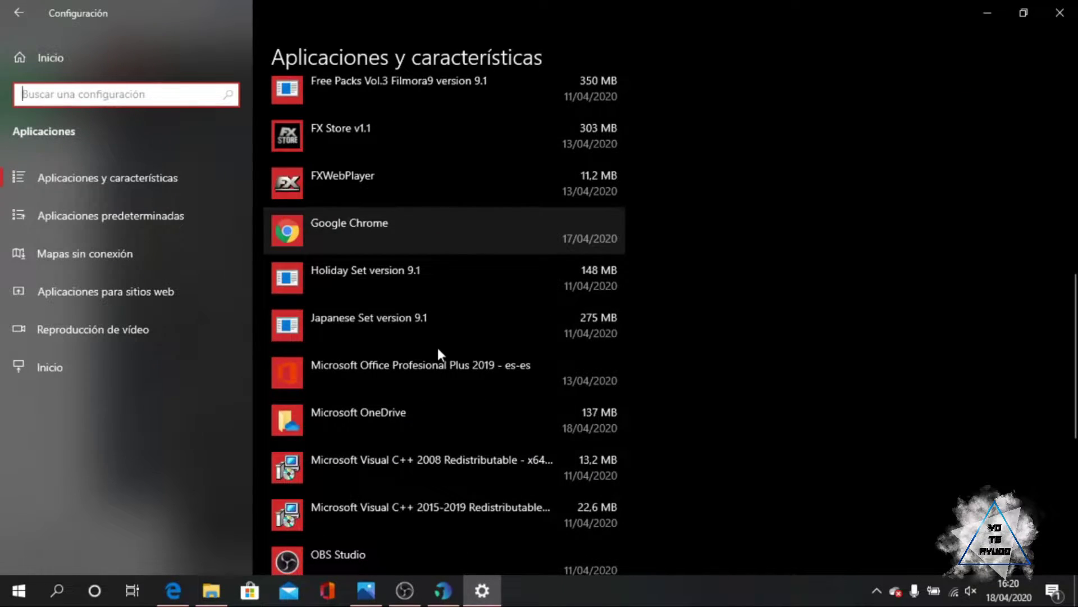
scroll(433, 349, "down", 3)
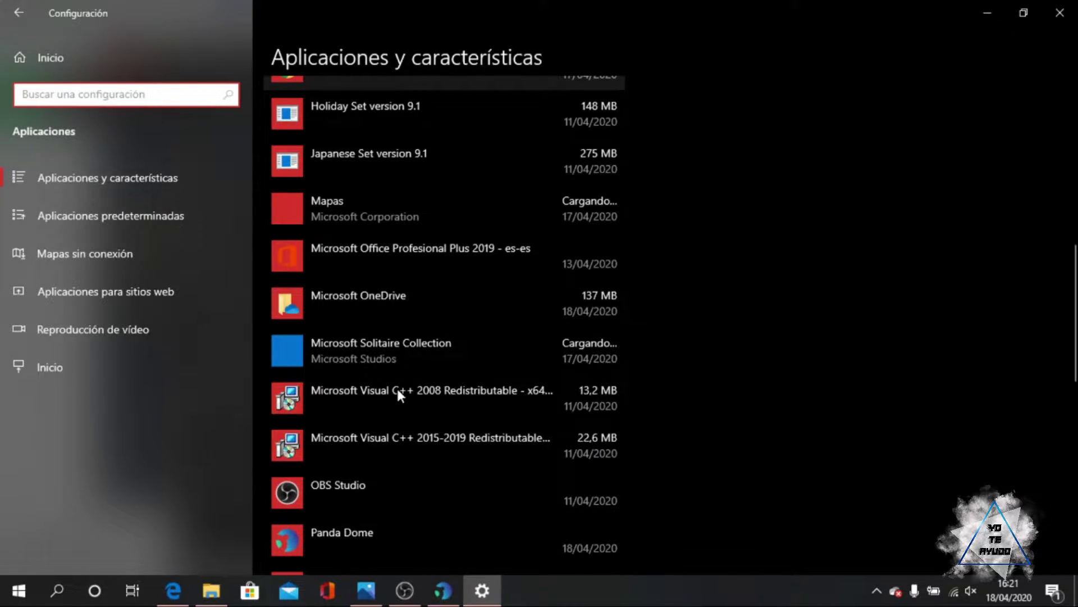
scroll(399, 340, "up", 5)
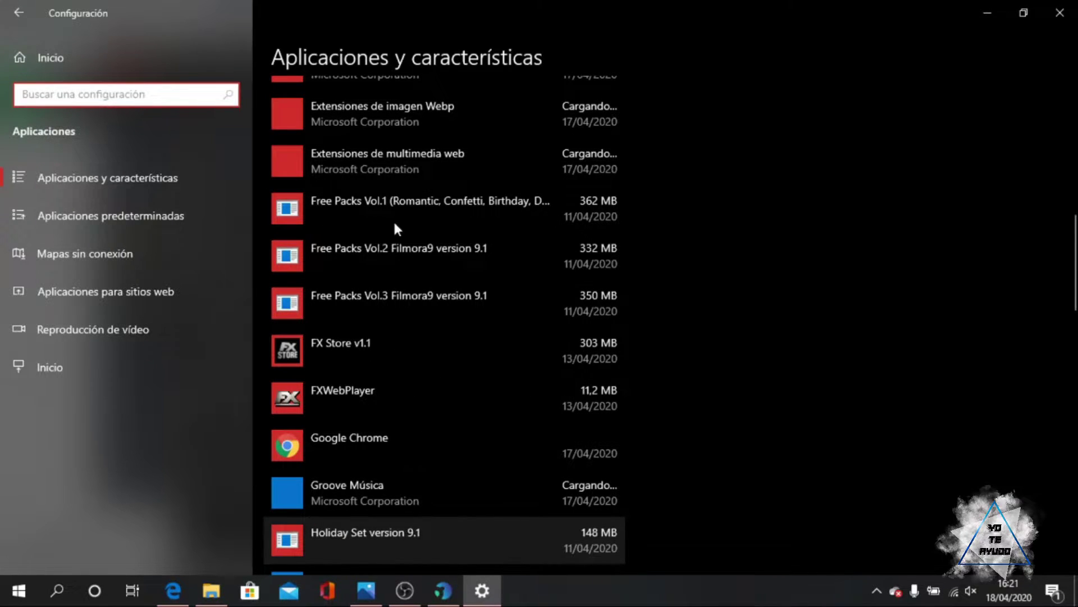
scroll(395, 242, "up", 10)
scroll(387, 241, "down", 8)
scroll(388, 248, "up", 8)
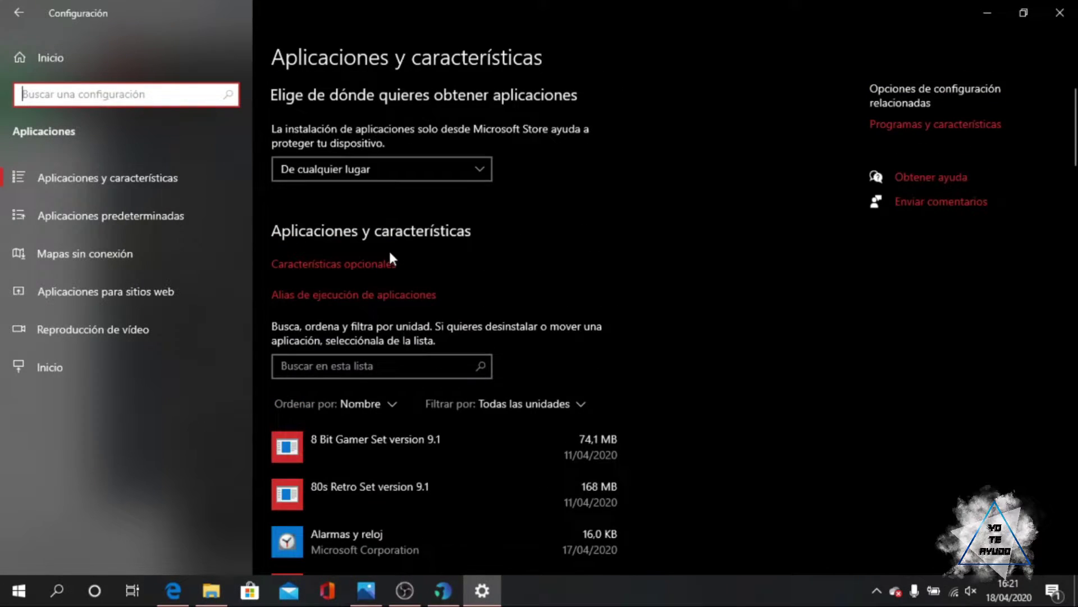
scroll(453, 275, "down", 1)
scroll(452, 275, "down", 4)
left_click(335, 250)
scroll(480, 272, "up", 5)
scroll(403, 323, "down", 5)
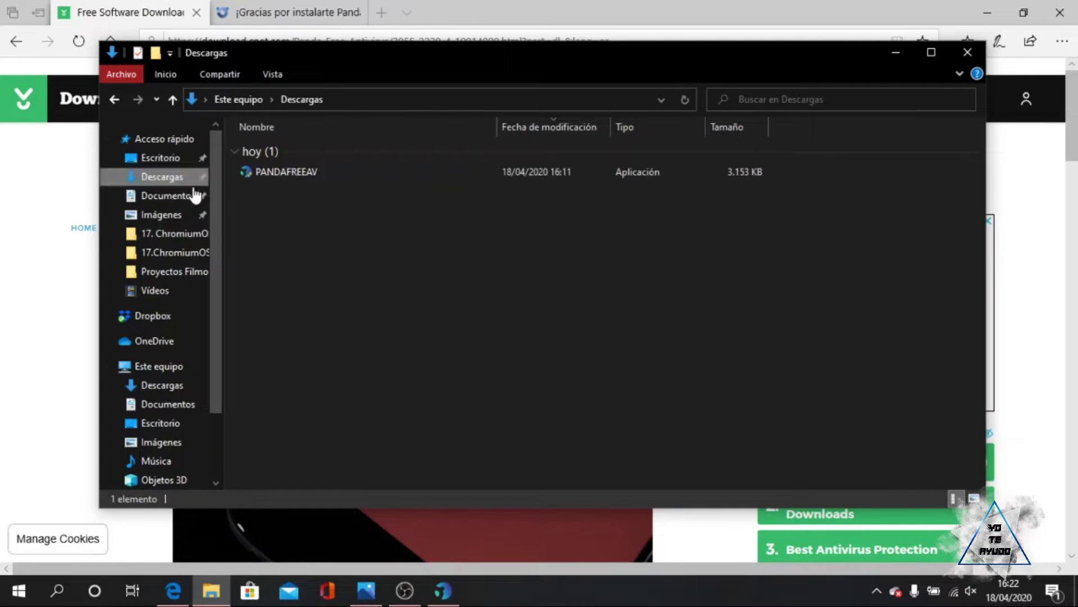
Install Panda Free Antivirus from PANDAFREEAV without the optional Opera browser and launch it.
mouse_move(276, 173)
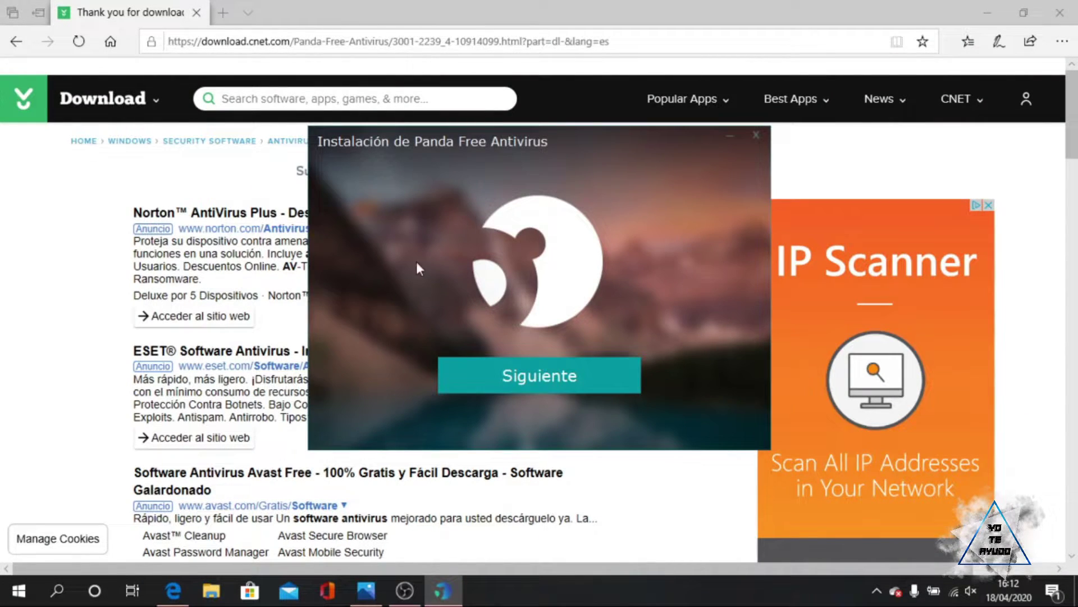
left_click(494, 385)
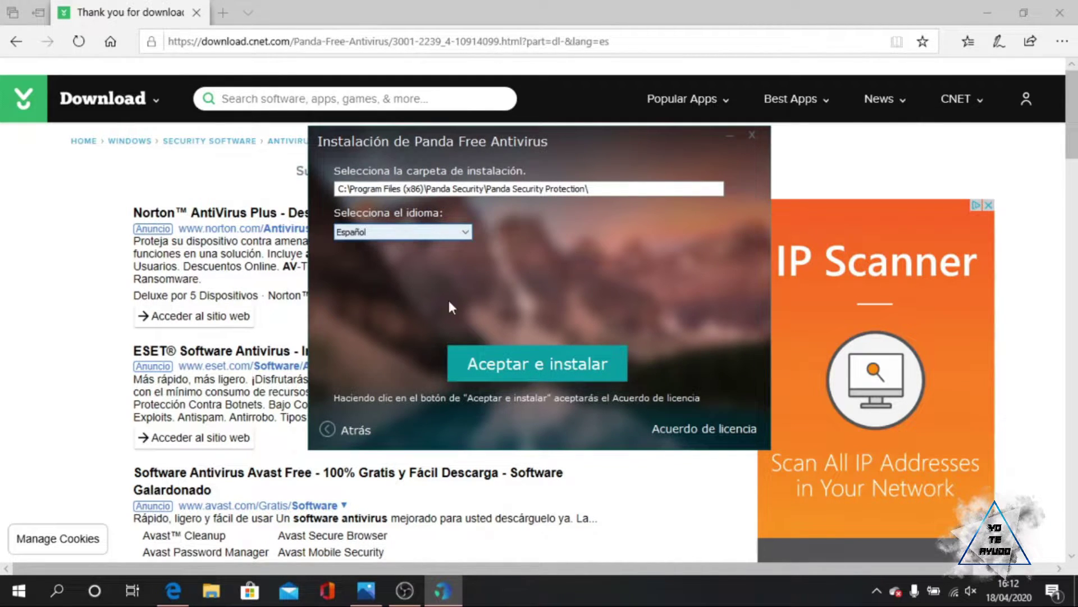
left_click(510, 367)
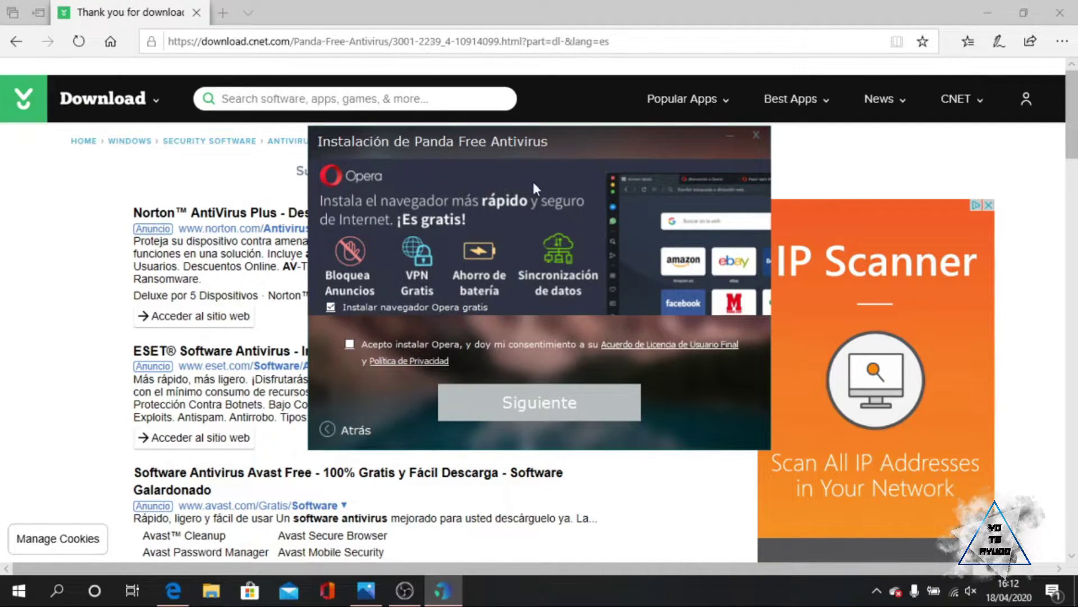
left_click(330, 307)
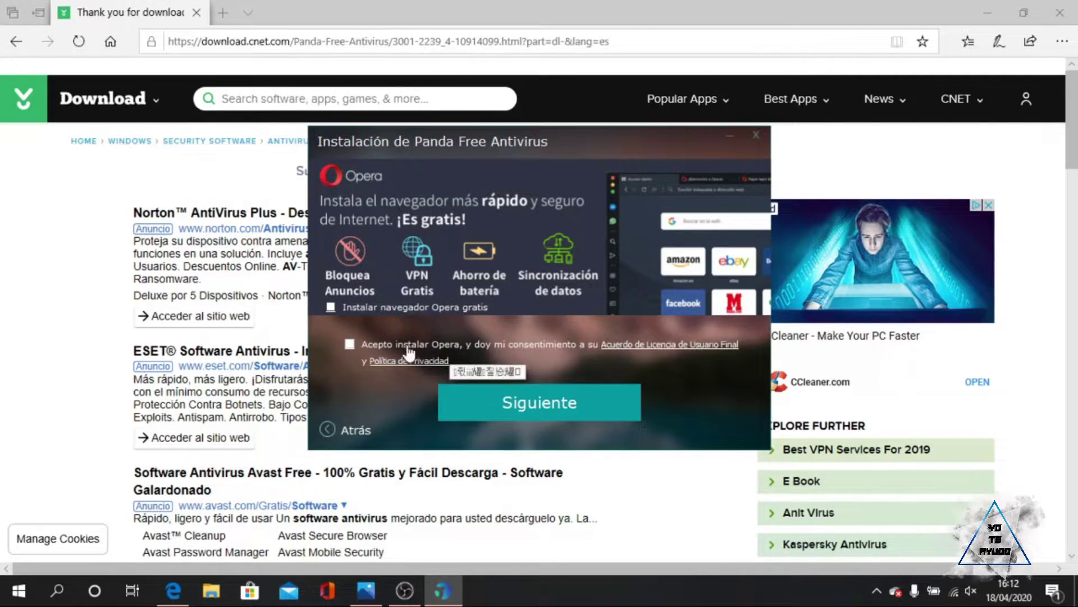
left_click(537, 396)
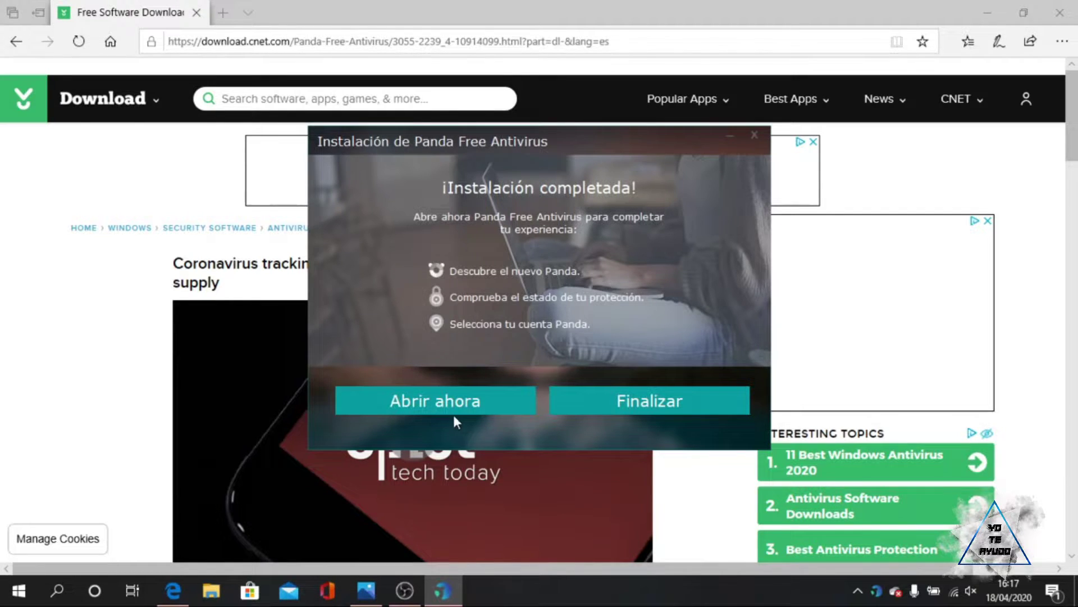
left_click(422, 406)
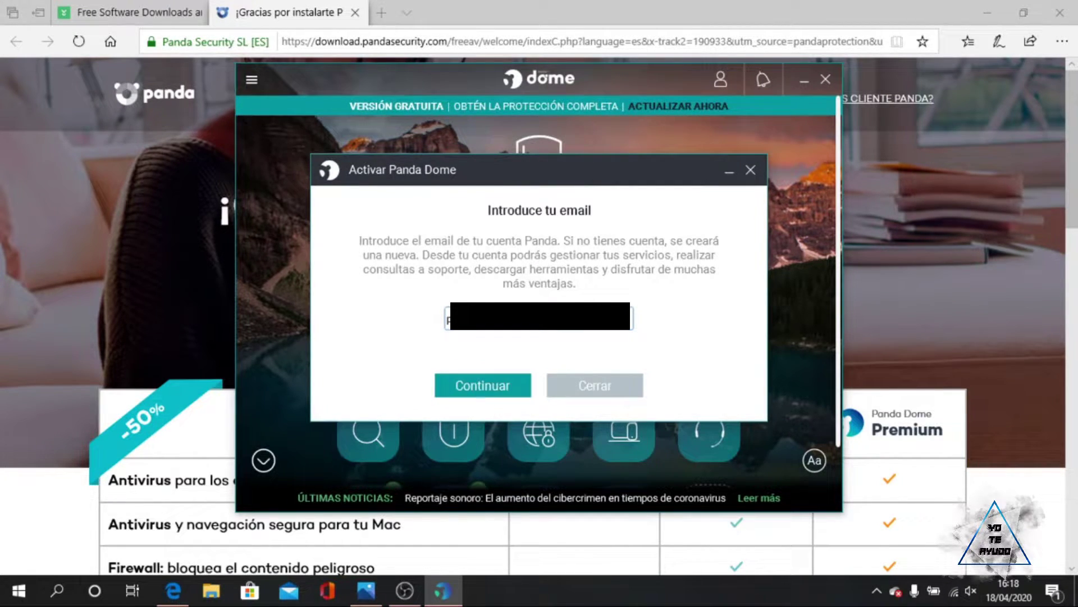
Activate Panda Dome by submitting the account e-mail and entering the account password, and close the activation dialog.
left_click(470, 395)
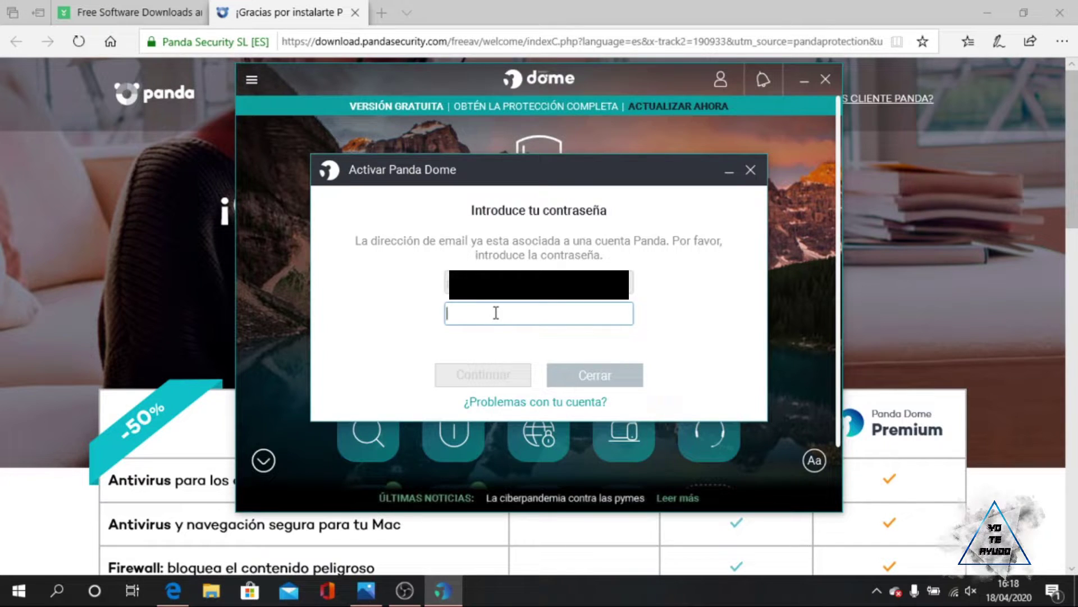
type("•••••••••••")
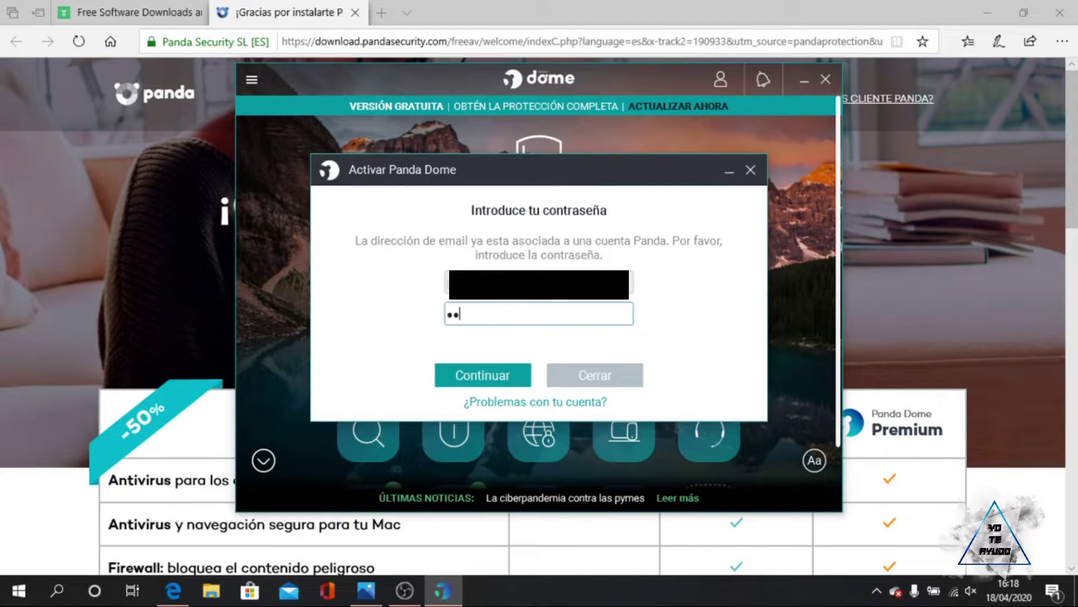
type("••••••")
left_click(469, 373)
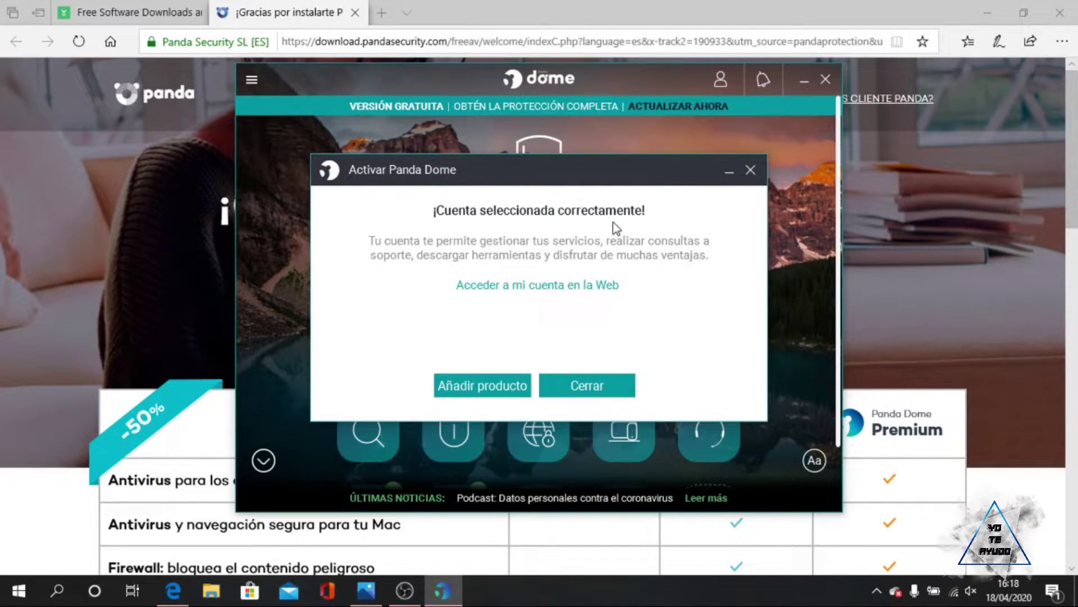
left_click(578, 388)
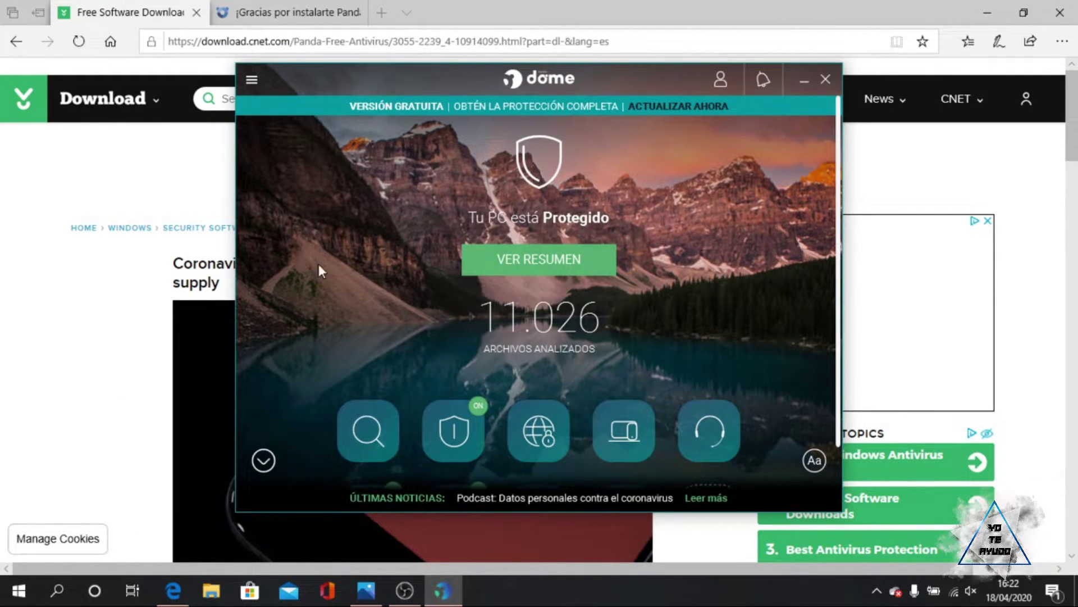
In the Panda Dome antivirus configuration, enable Analizar archivos comprimidos and Preguntar antes de neutralizar un virus under Protección permanente.
left_click(251, 79)
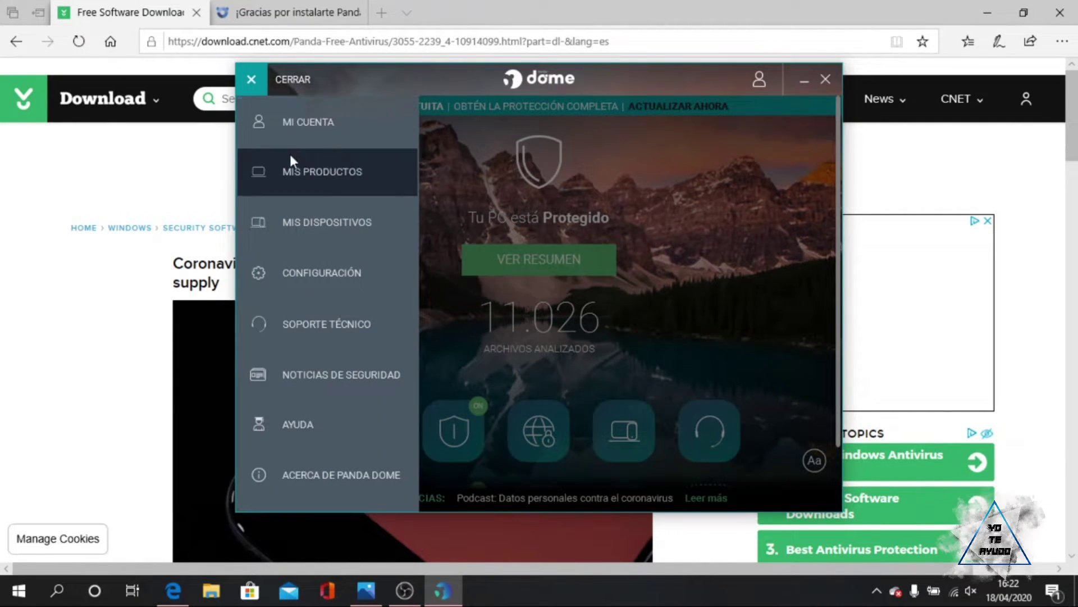
left_click(316, 283)
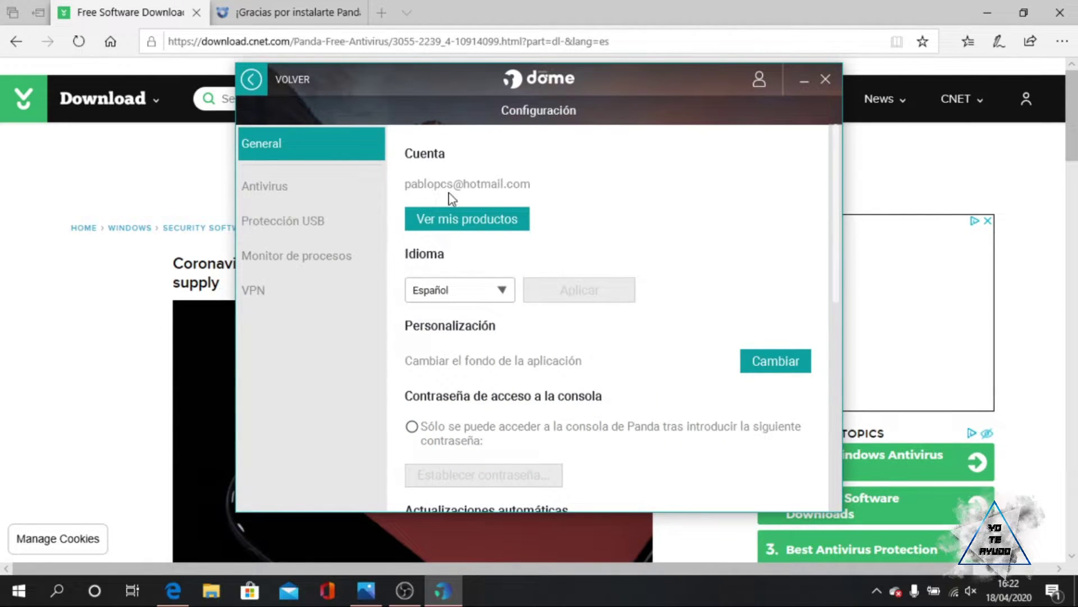
scroll(579, 289, "down", 6)
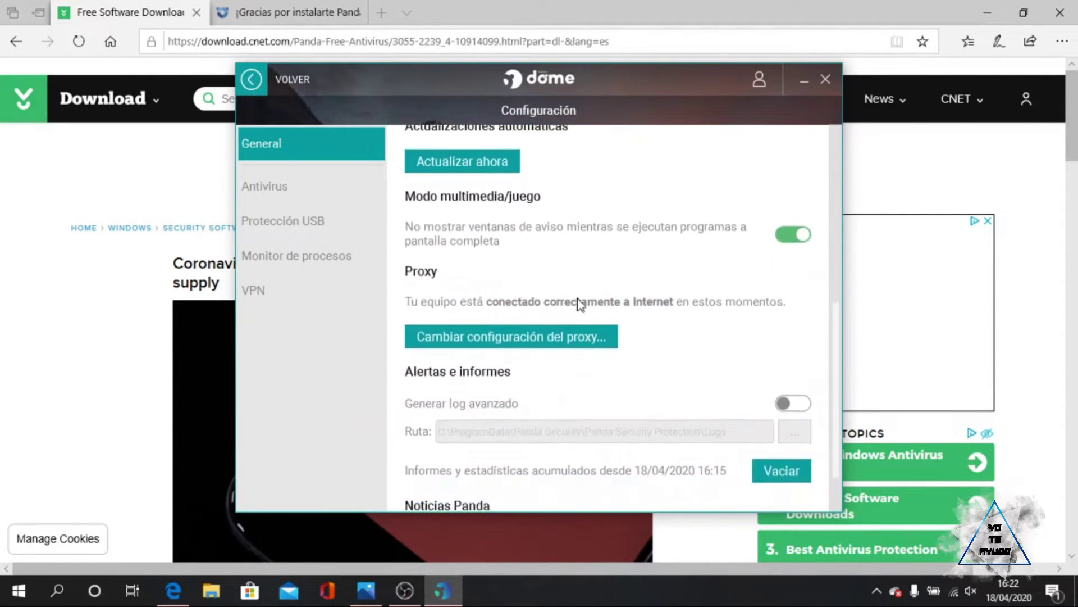
scroll(577, 299, "up", 6)
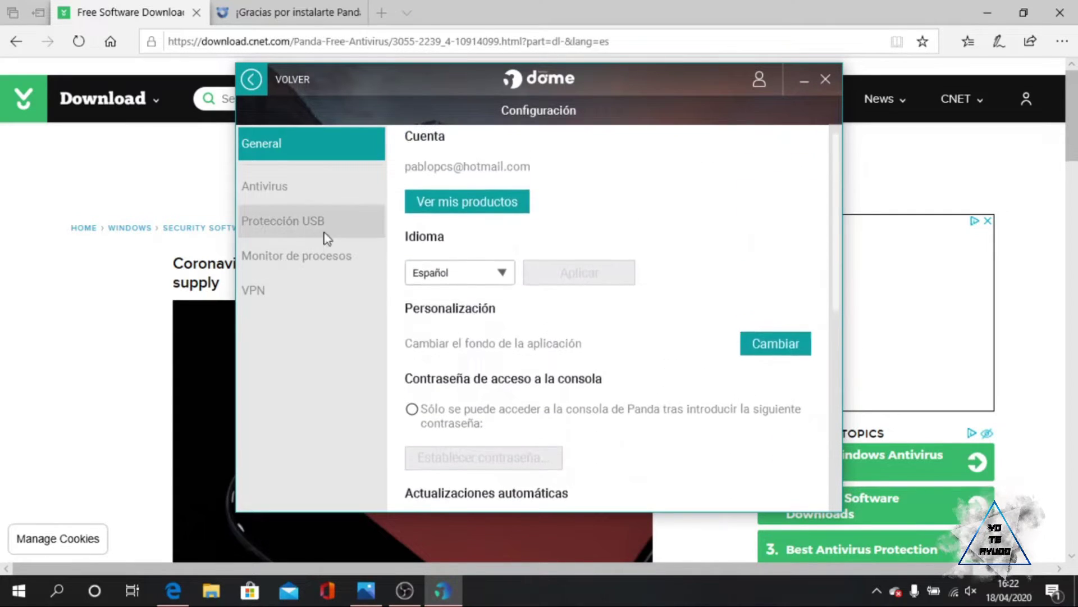
left_click(268, 191)
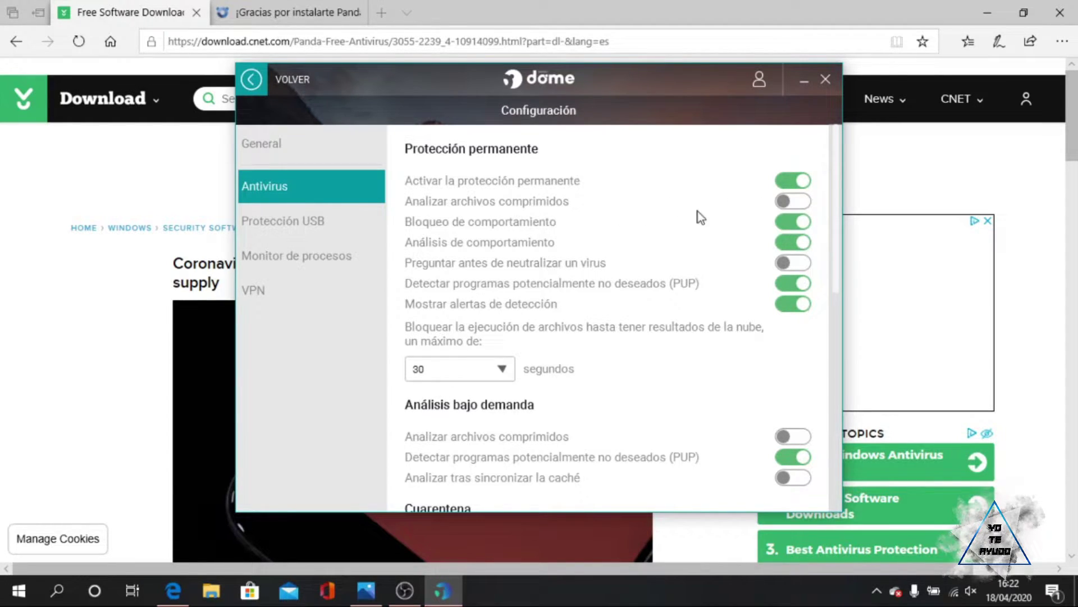
left_click(795, 202)
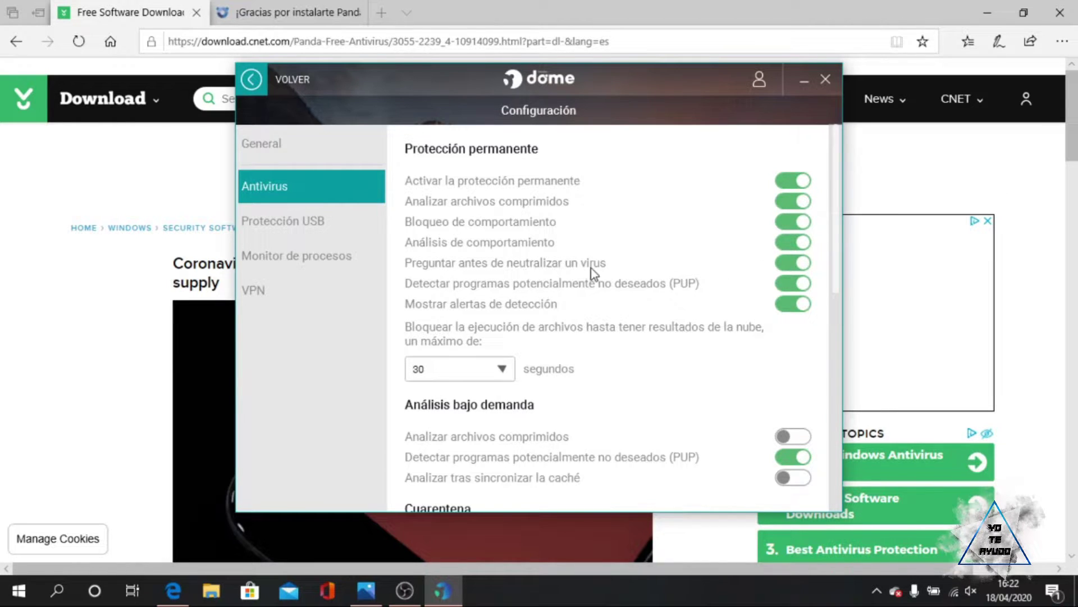
Enable Analizar archivos comprimidos and Analizar tras sincronizar la caché for the on-demand analysis (Análisis bajo demanda).
left_click_drag(835, 224, 831, 281)
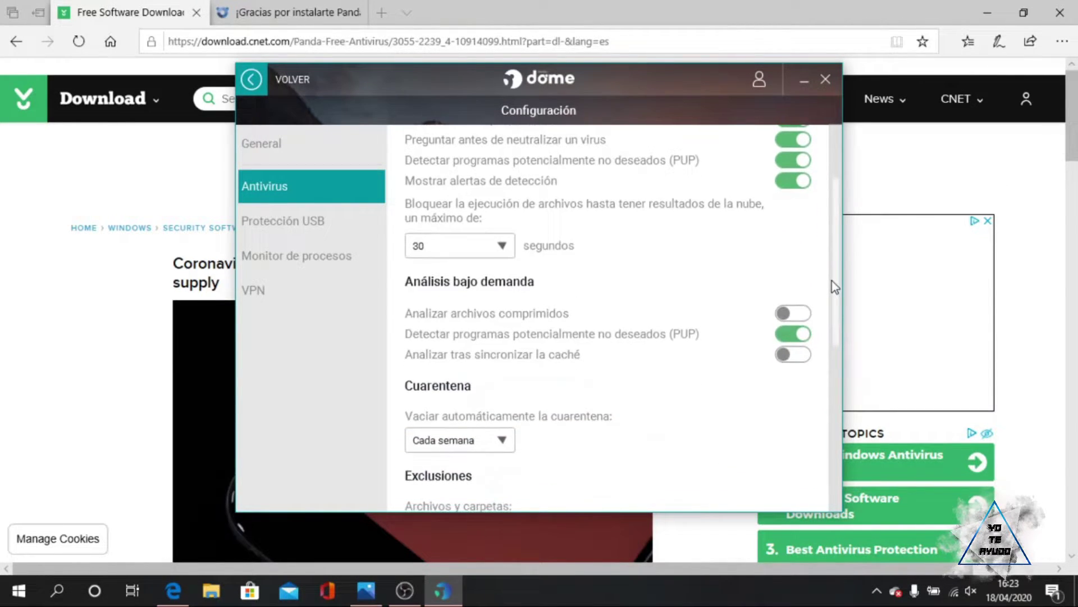
left_click(787, 312)
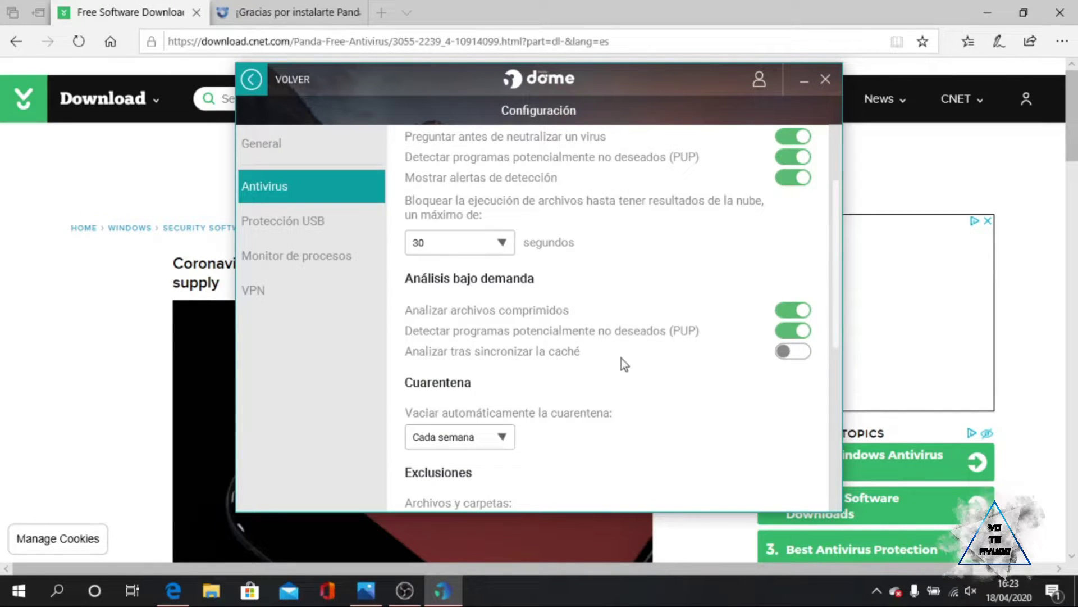
left_click(801, 352)
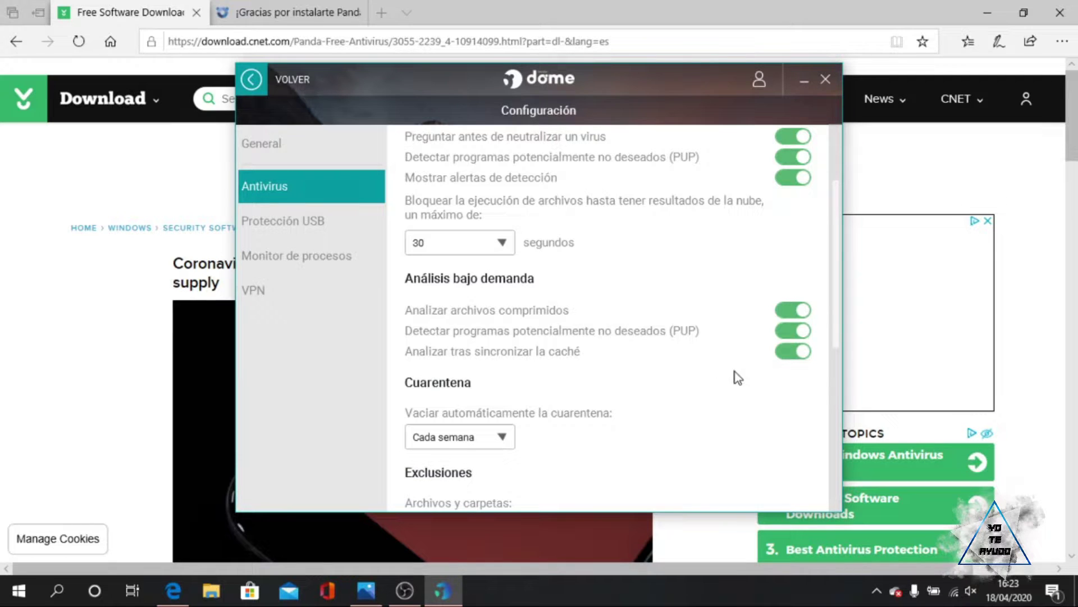
left_click_drag(835, 303, 835, 429)
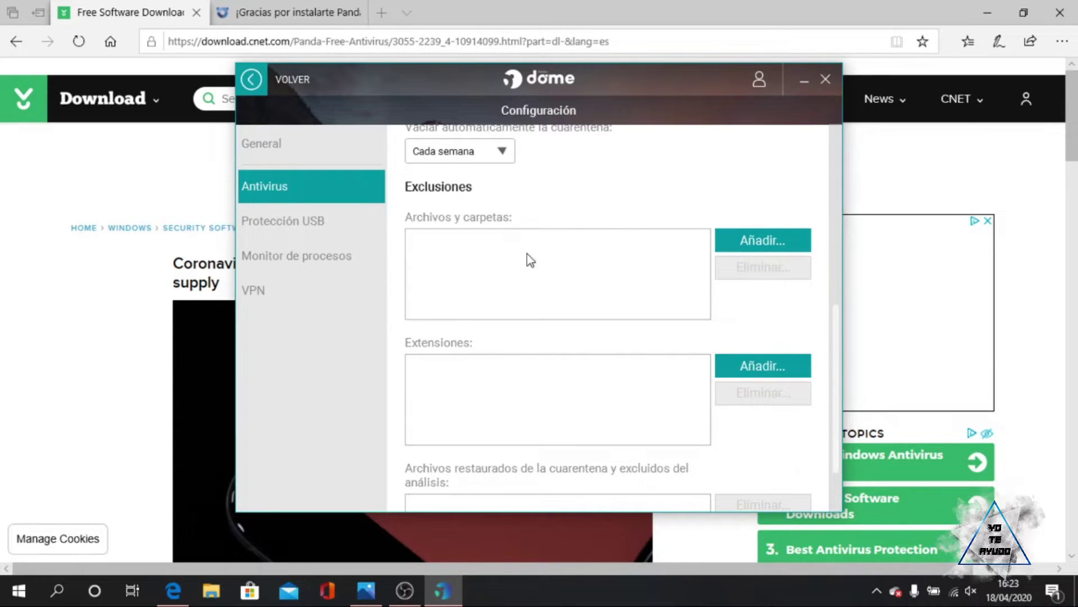
Look at the C: drive's folders in the file and folder exclusion picker and close it without excluding anything.
left_click(772, 247)
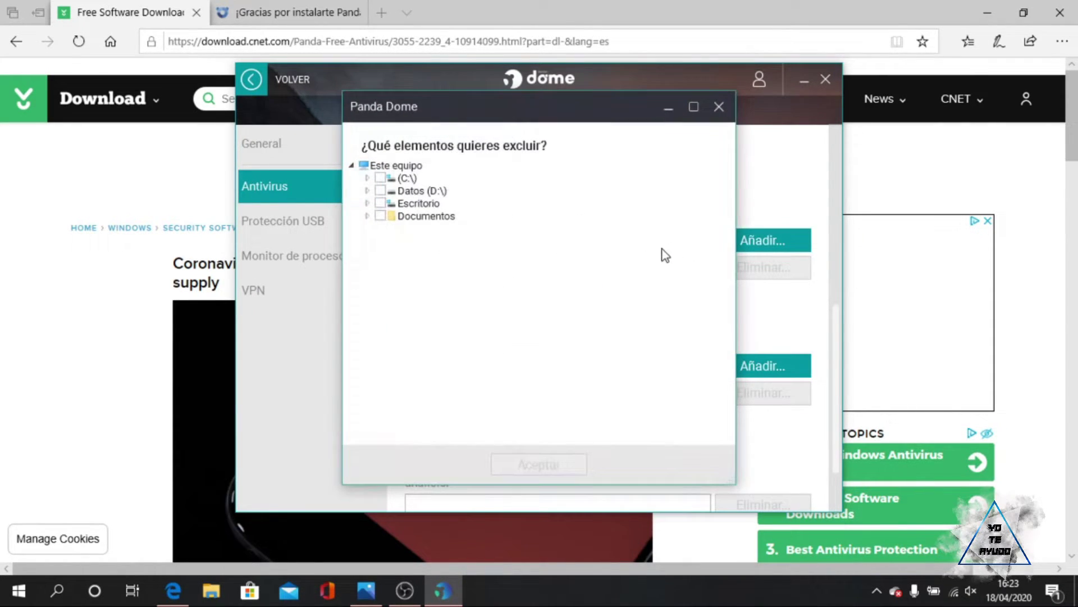
left_click(368, 179)
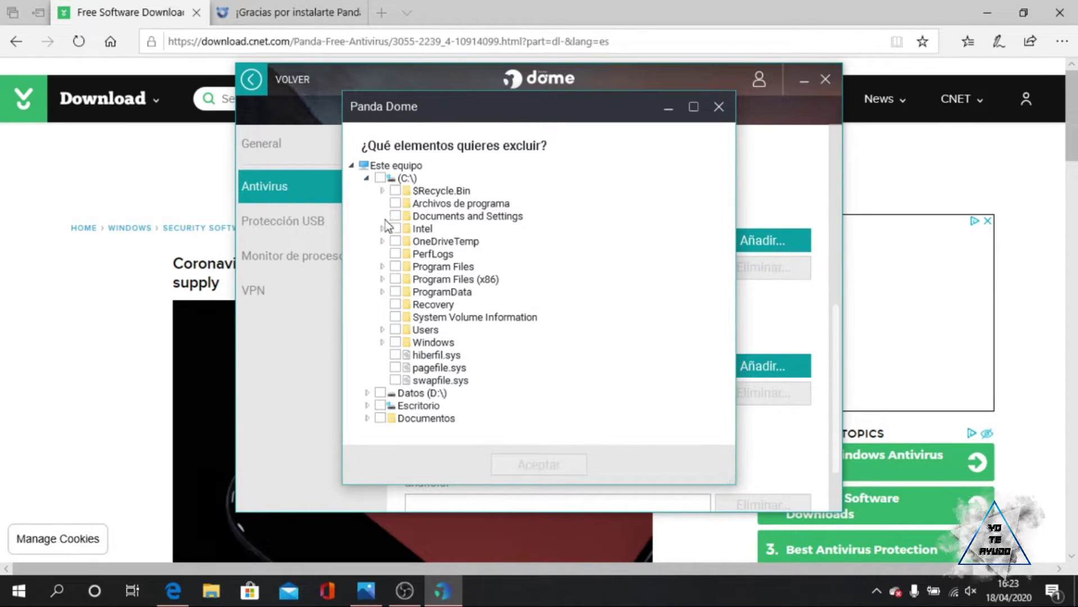
left_click(368, 178)
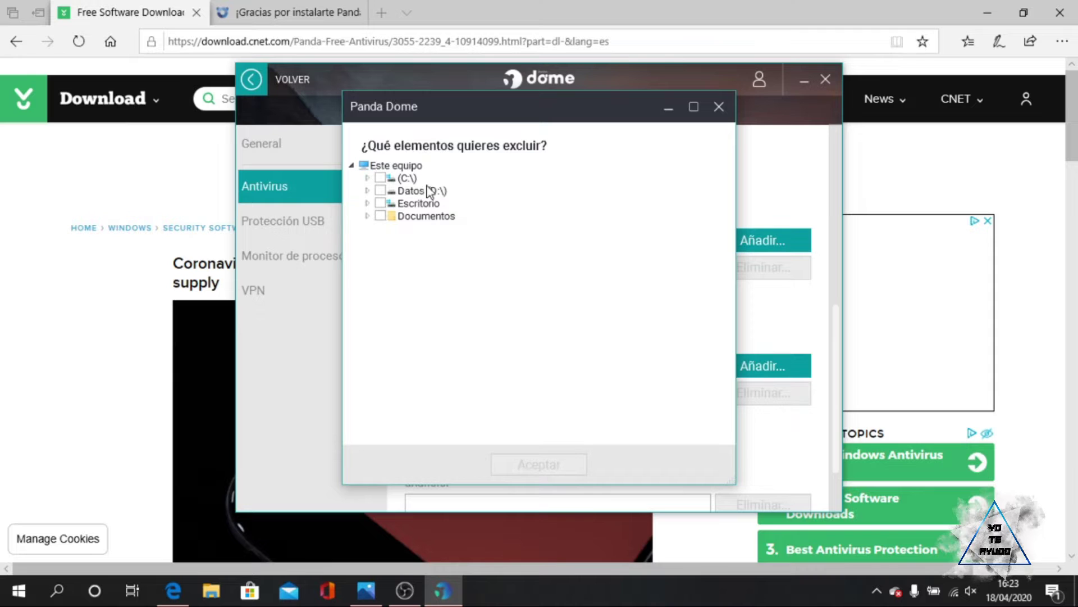
left_click(719, 107)
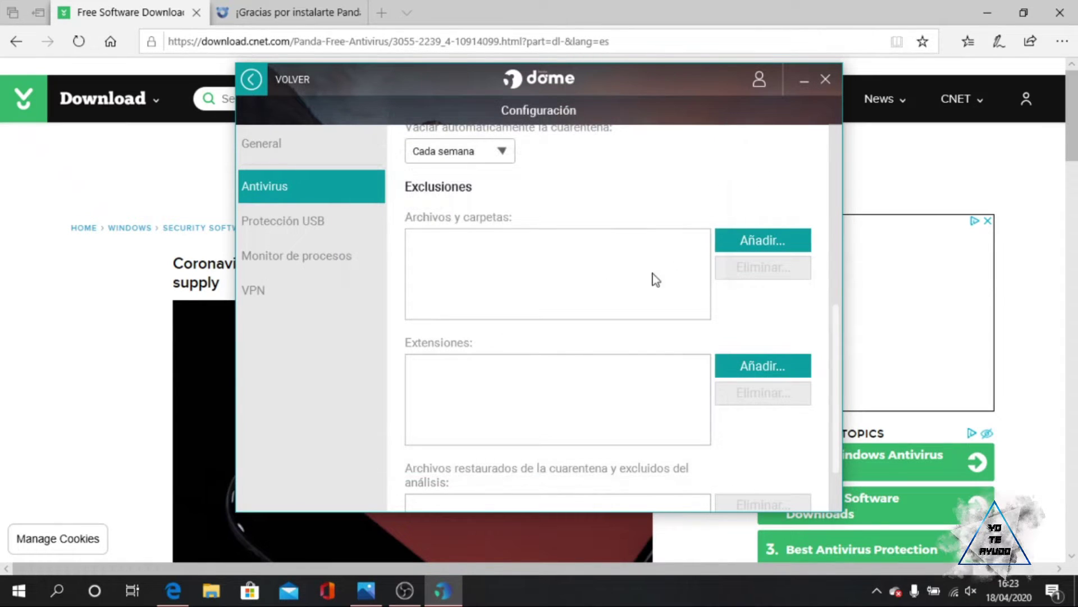
Add the bmp extension to the antivirus exclusions and remove it from the list again.
left_click(741, 366)
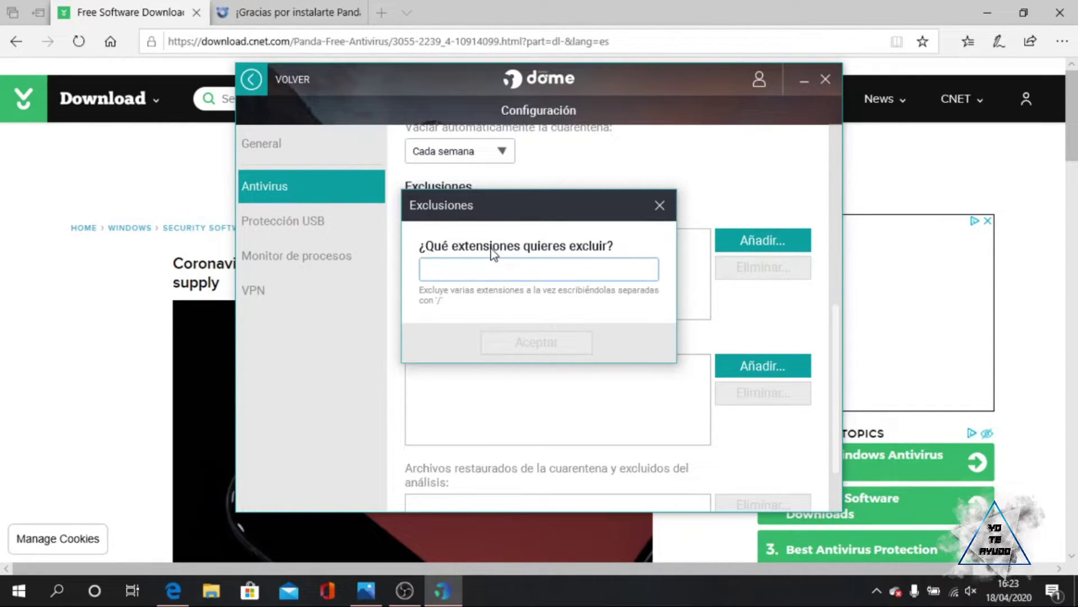
type("bmp")
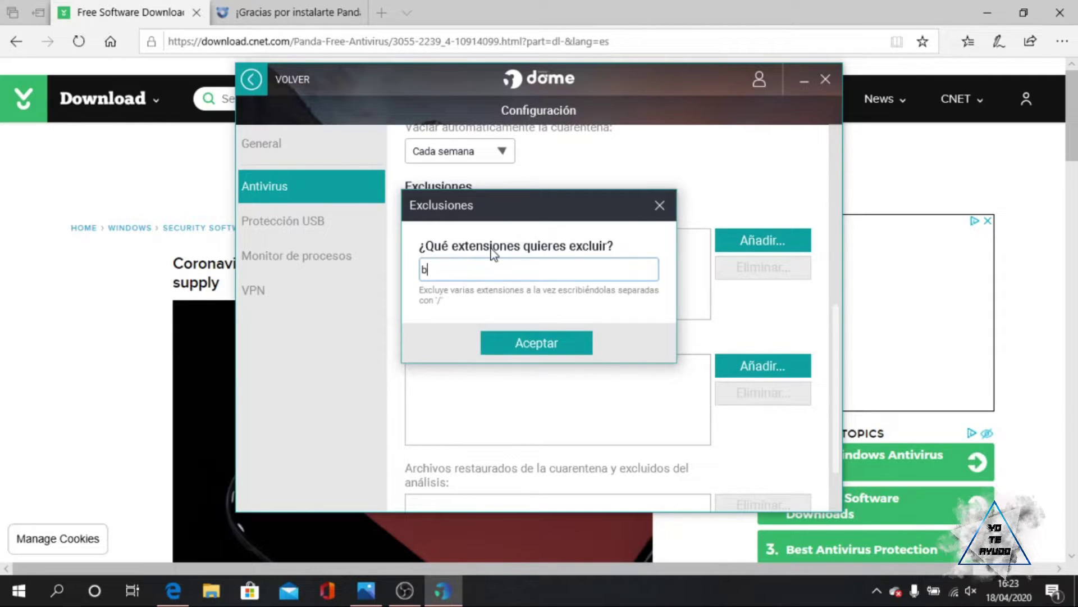
left_click(517, 351)
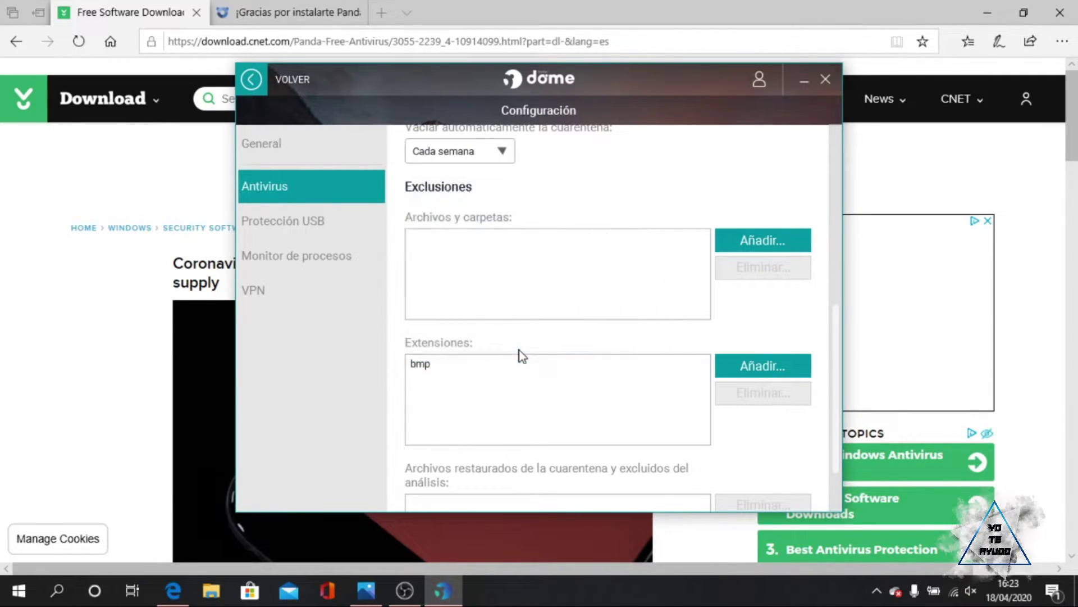
left_click(419, 365)
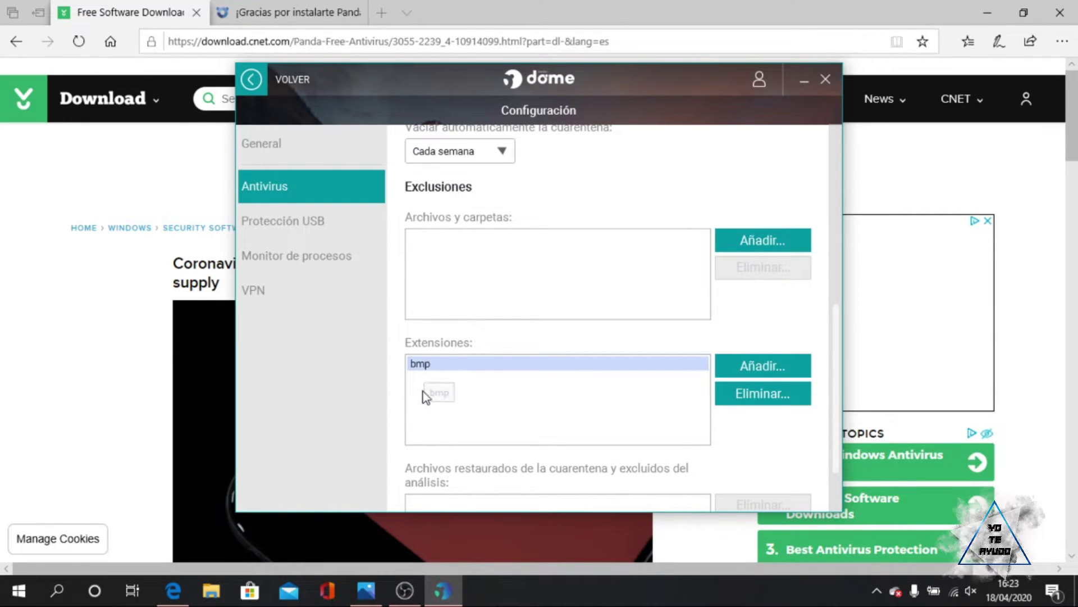
left_click(783, 402)
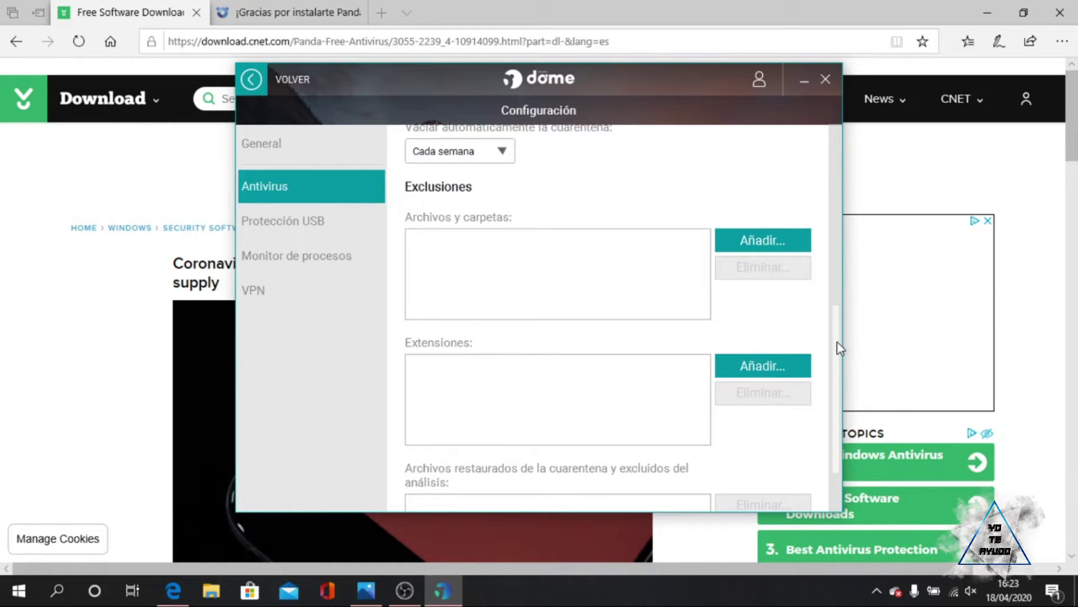
Enable Vacunar automáticamente todas las unidades USB que insertes en tu PC in the Protección USB settings.
scroll(837, 342, "down", 1)
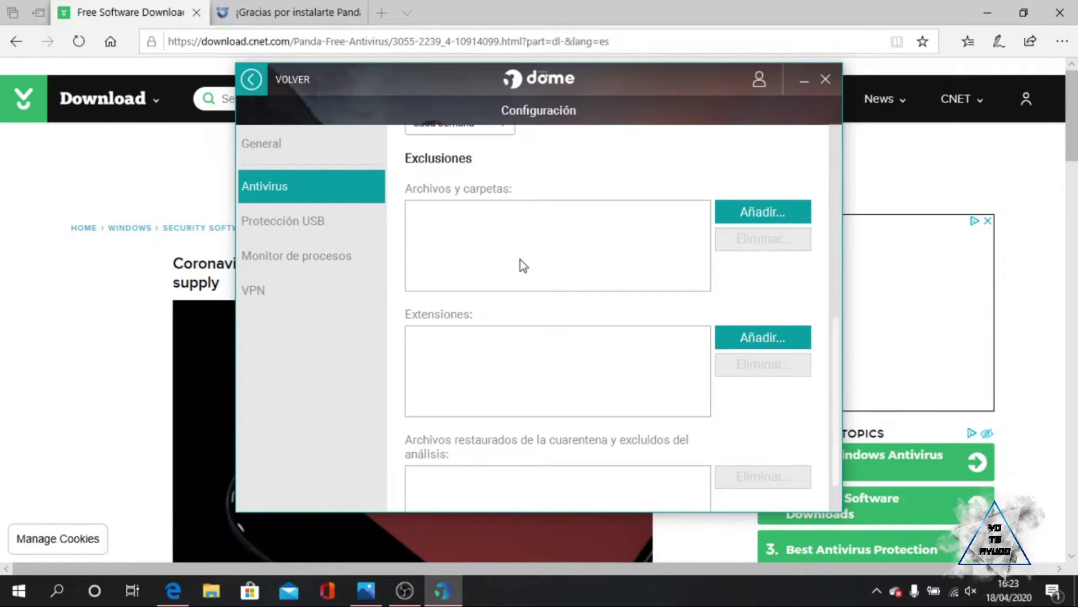
left_click(303, 230)
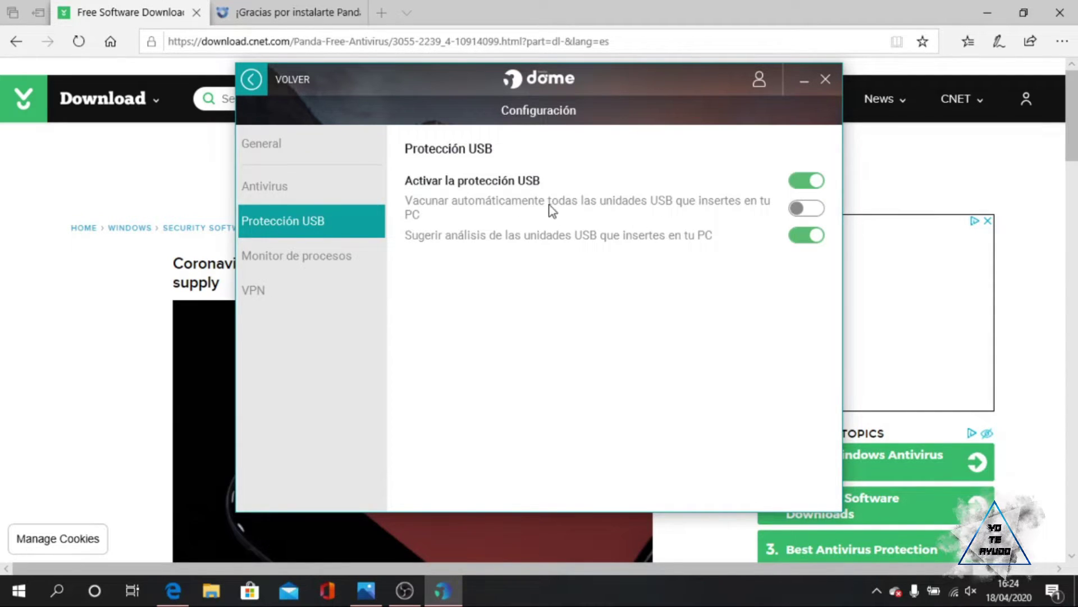
left_click(793, 210)
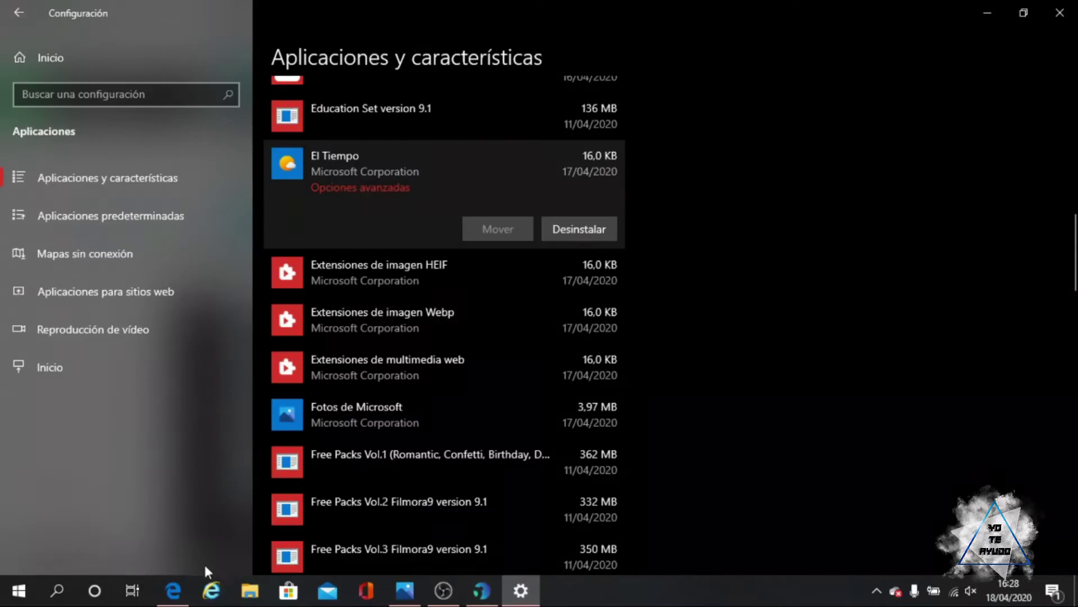
left_click(173, 590)
key("ctrl+l")
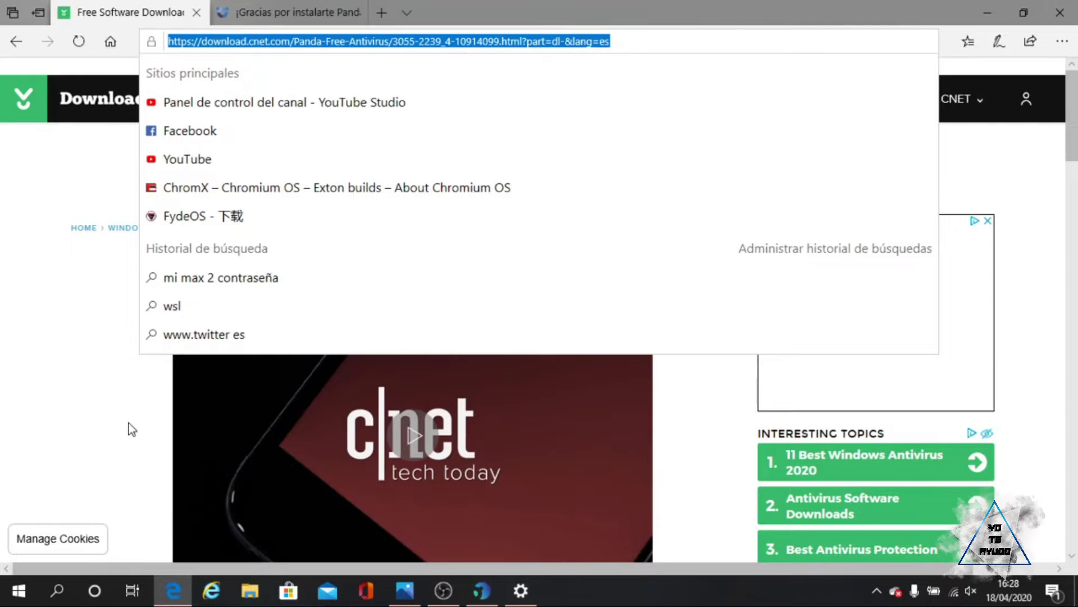
type("www.go")
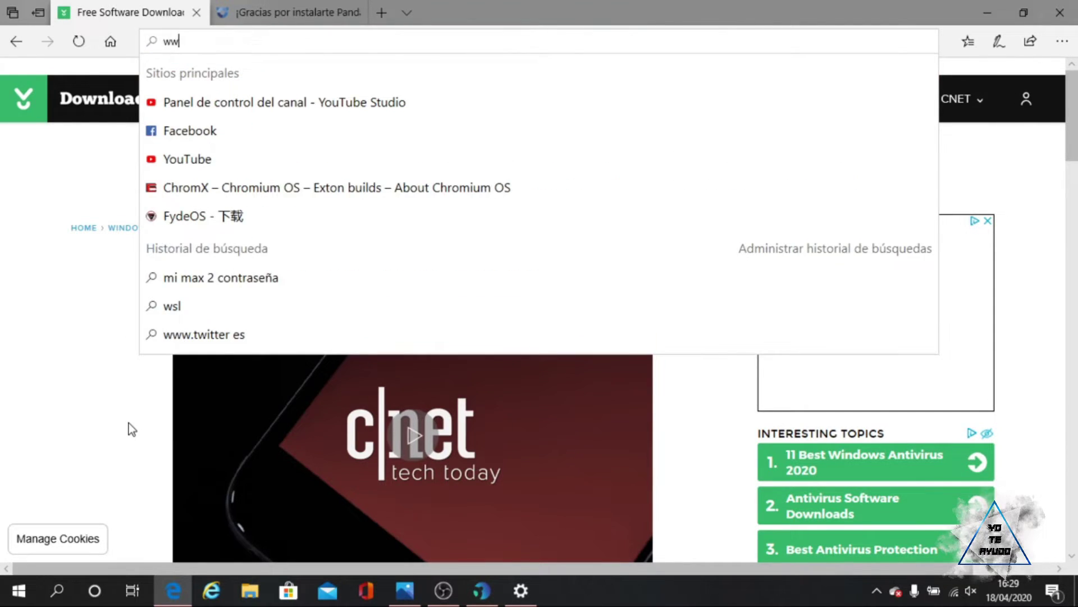
type("ogle.es")
key("Return")
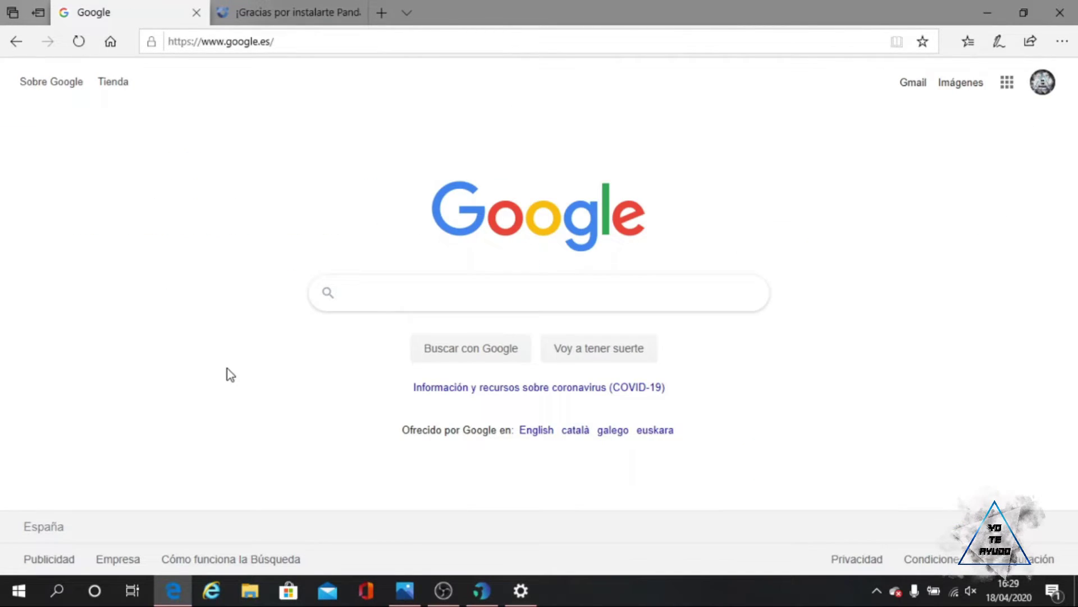
type("revo unin")
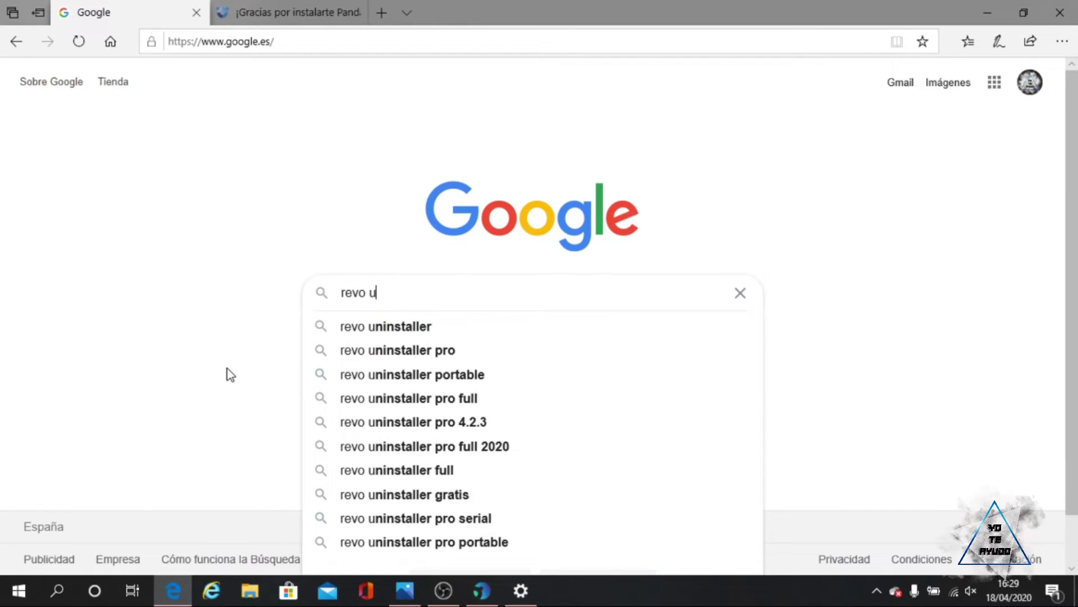
left_click(403, 329)
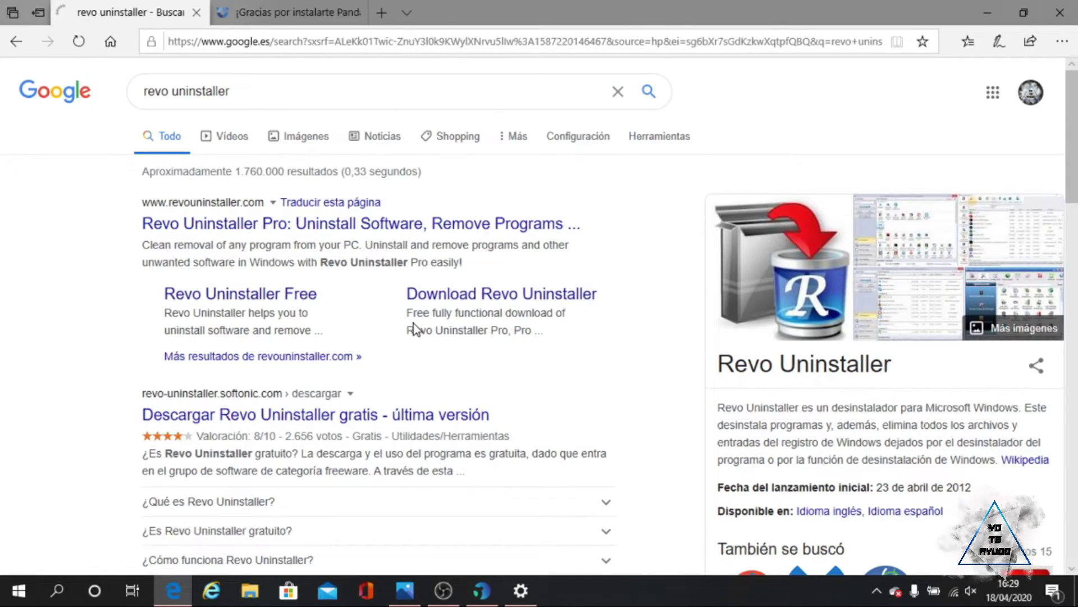
From the official revouninstaller.com site, download the portable version of Revo Uninstaller Freeware and save RevoUninstaller_Portable in Descargas.
left_click(219, 222)
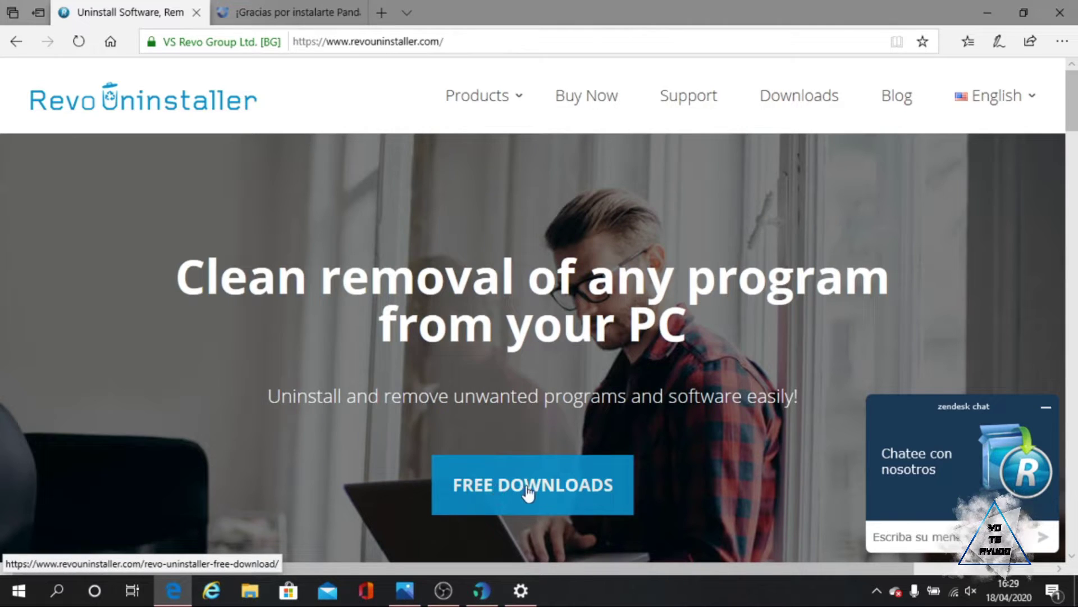
left_click(529, 493)
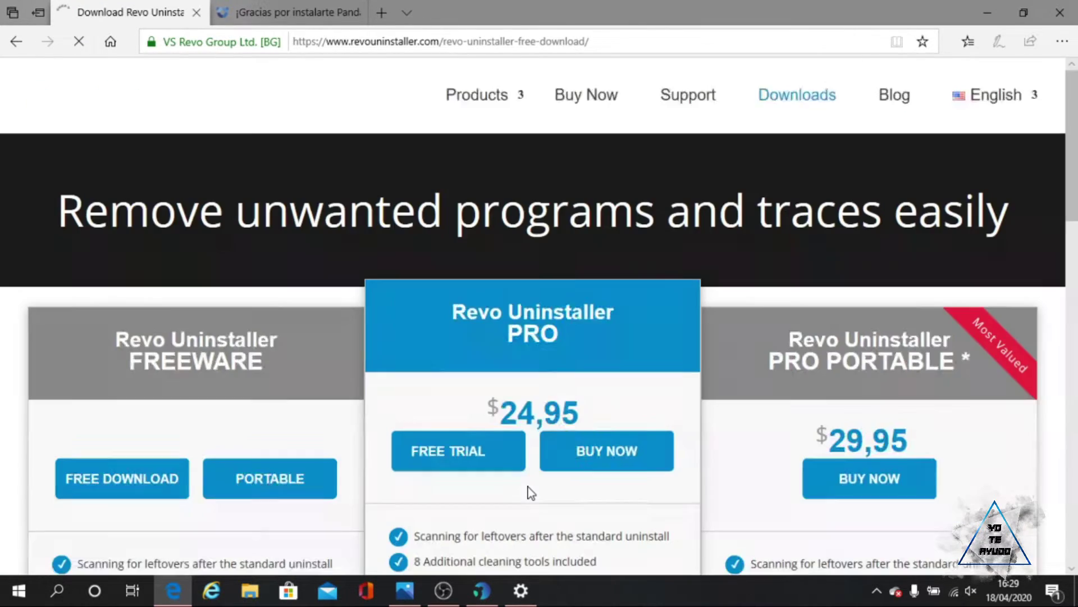
scroll(326, 295, "down", 2)
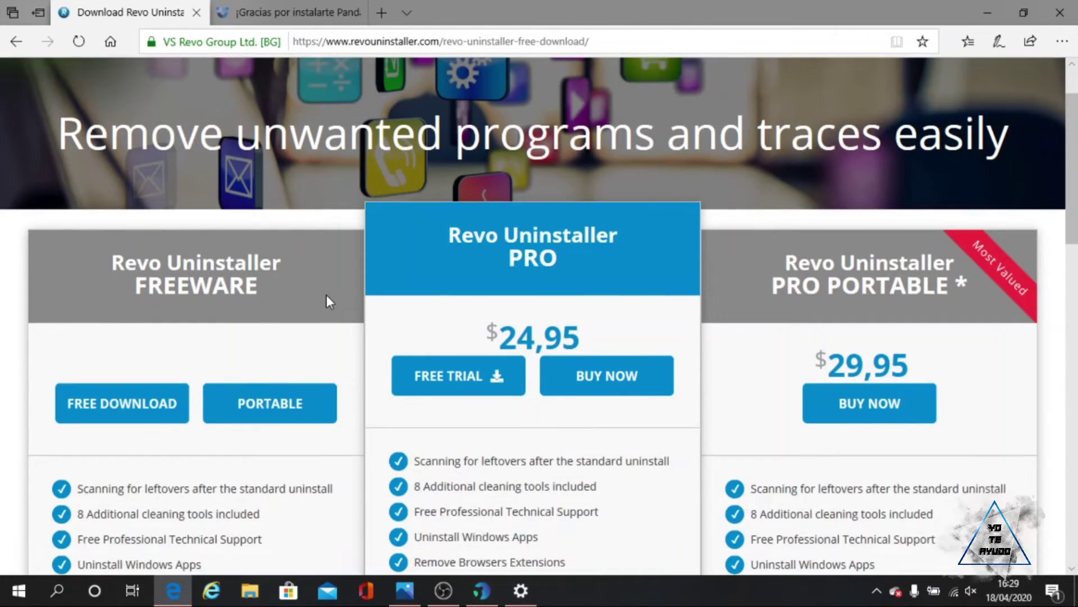
scroll(217, 253, "down", 2)
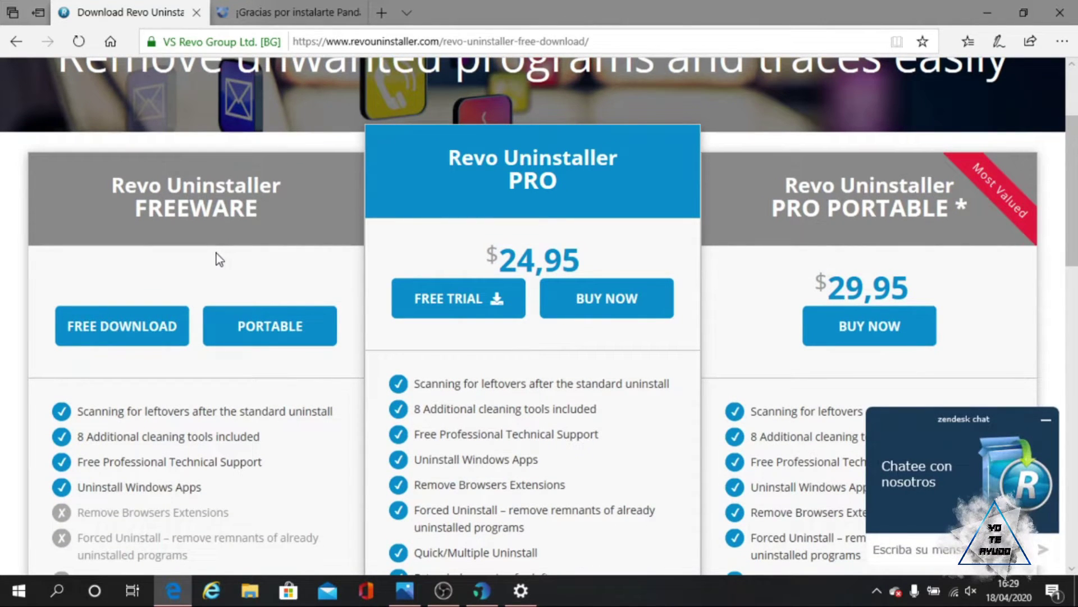
scroll(264, 178, "down", 2)
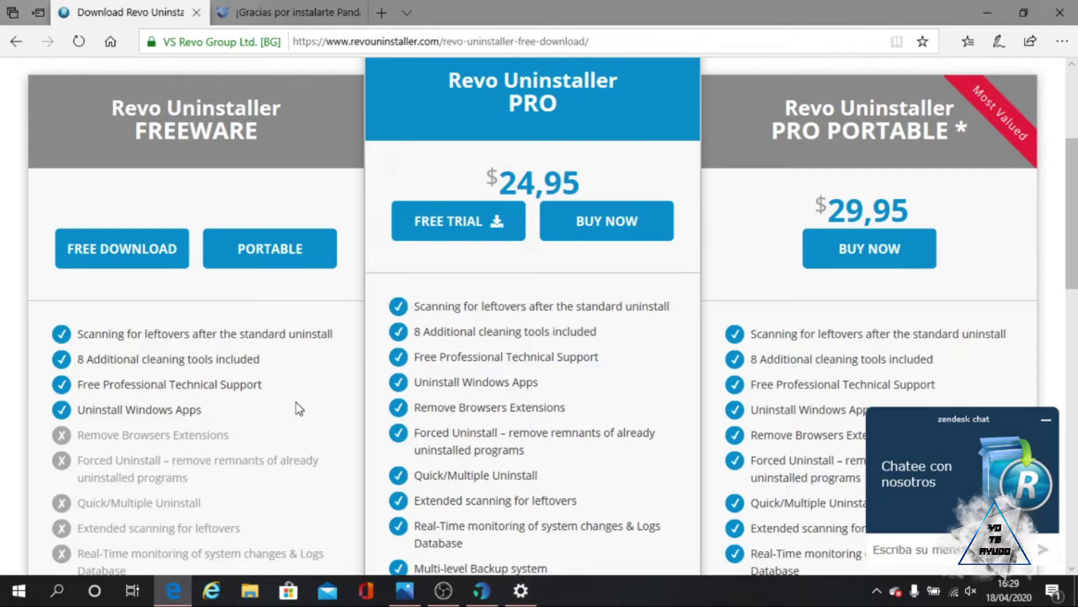
scroll(209, 360, "down", 2)
scroll(210, 364, "down", 2)
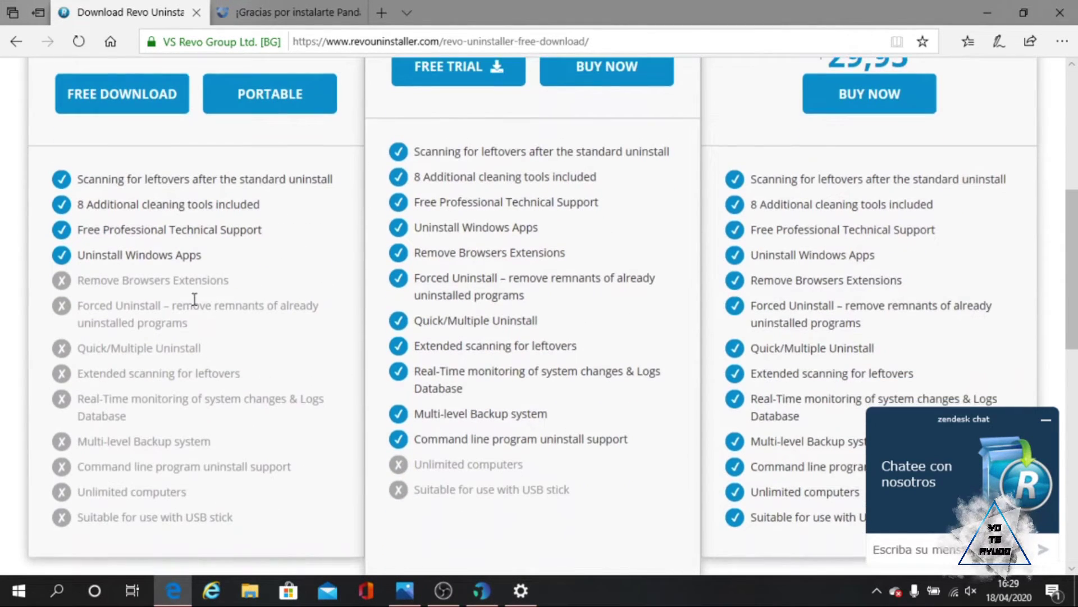
scroll(193, 308, "up", 4)
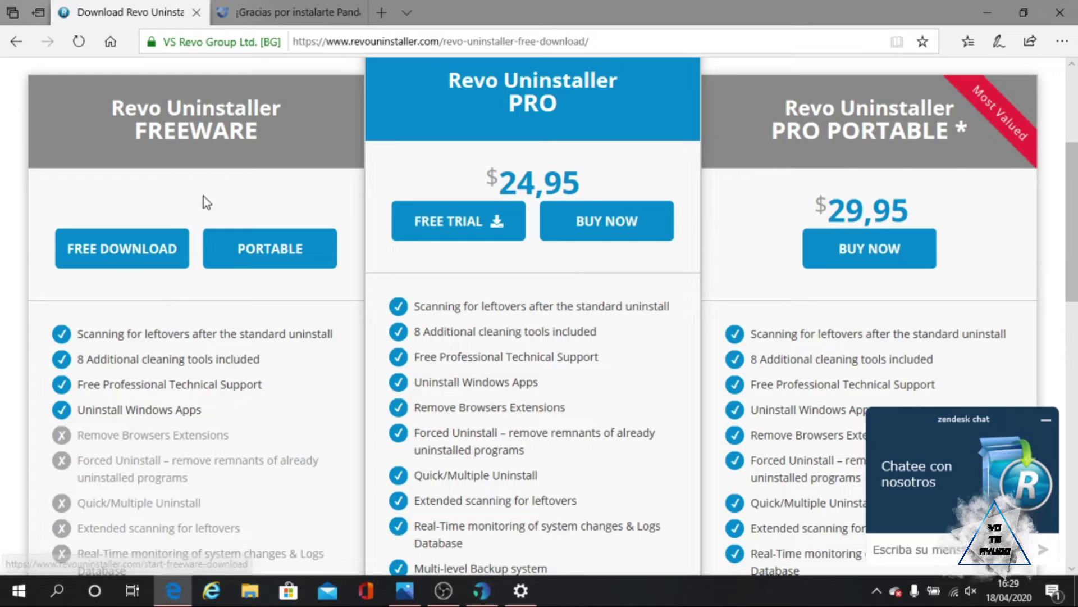
left_click(277, 256)
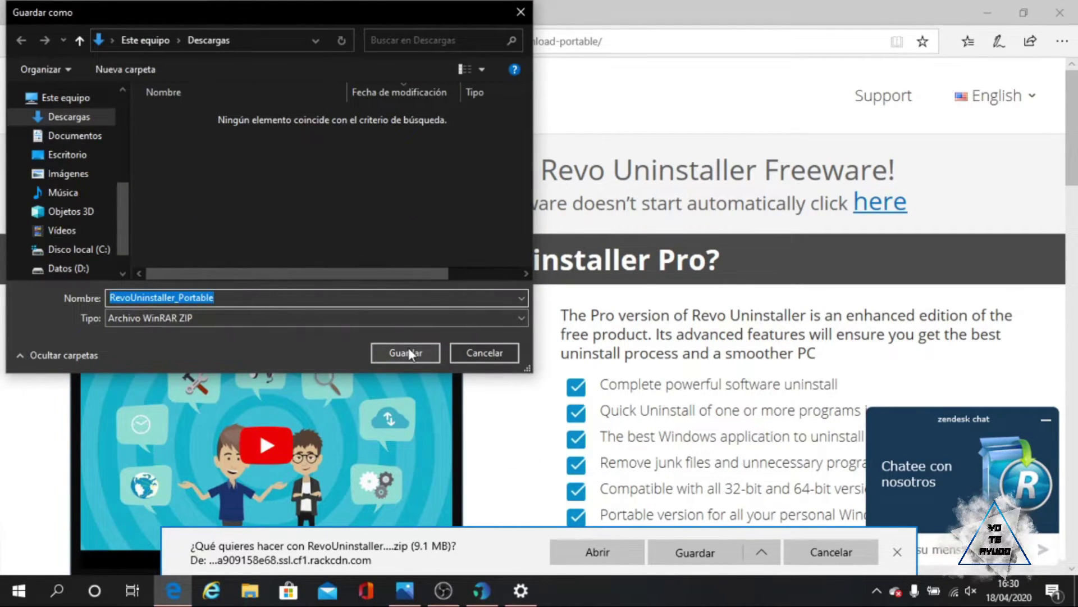
left_click(407, 349)
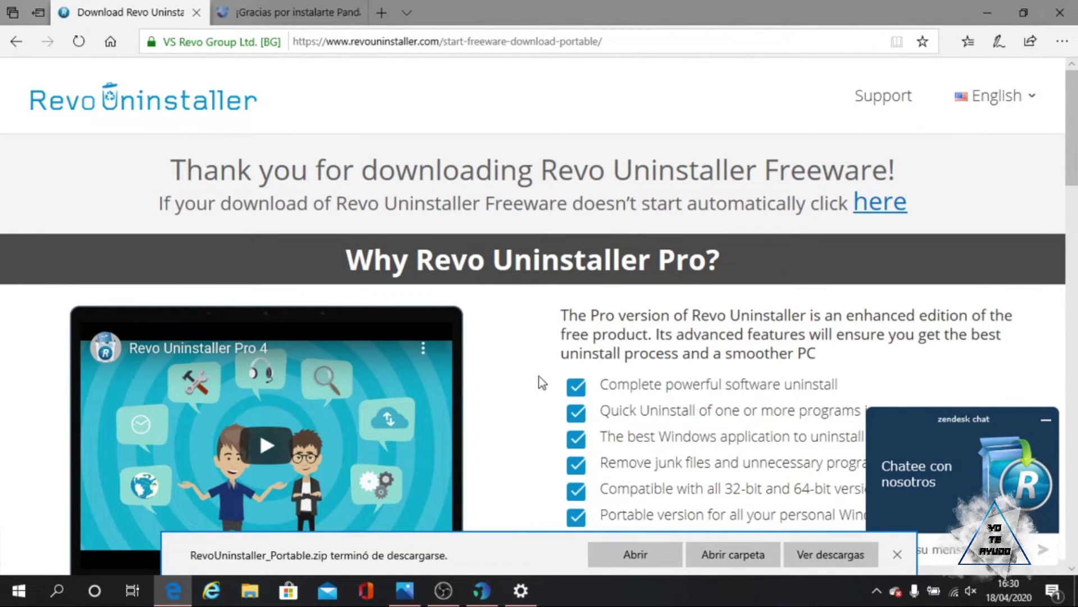
Open the download's folder and extract the RevoUninstaller_Portable archive directly into Descargas.
left_click(722, 556)
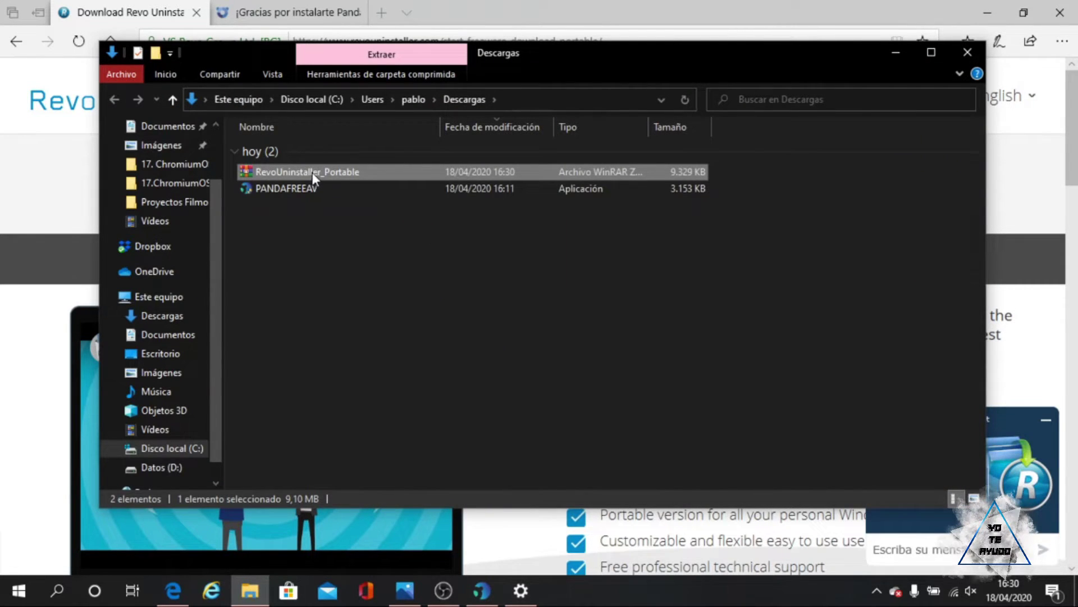
left_click(284, 170)
right_click(286, 172)
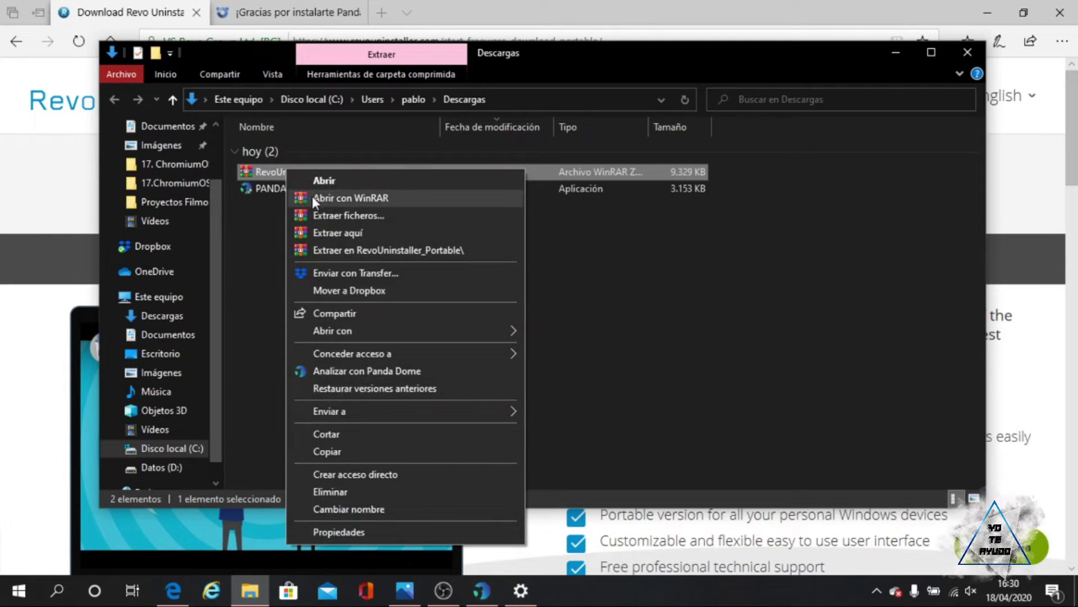
left_click(337, 234)
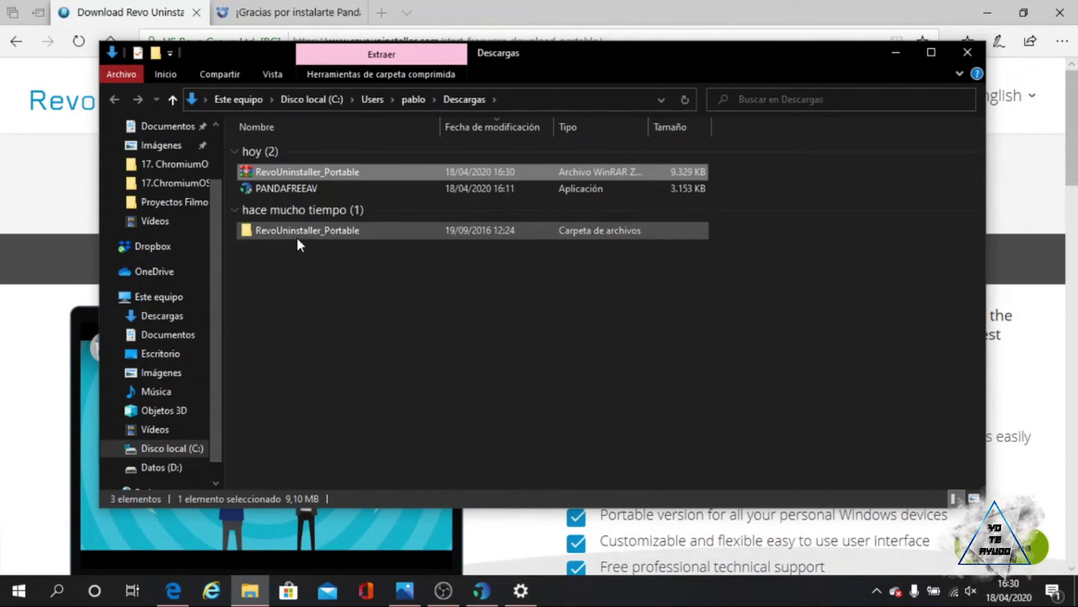
left_click(295, 235)
left_click(305, 312)
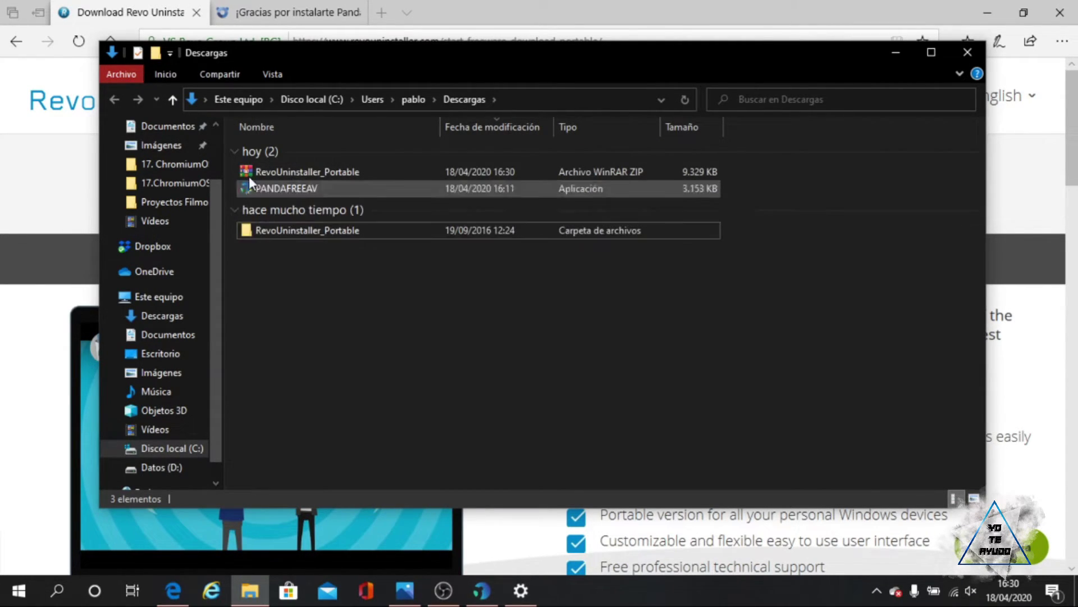
Delete the RevoUninstaller_Portable ZIP archive from Descargas, keeping the extracted folder.
right_click(272, 176)
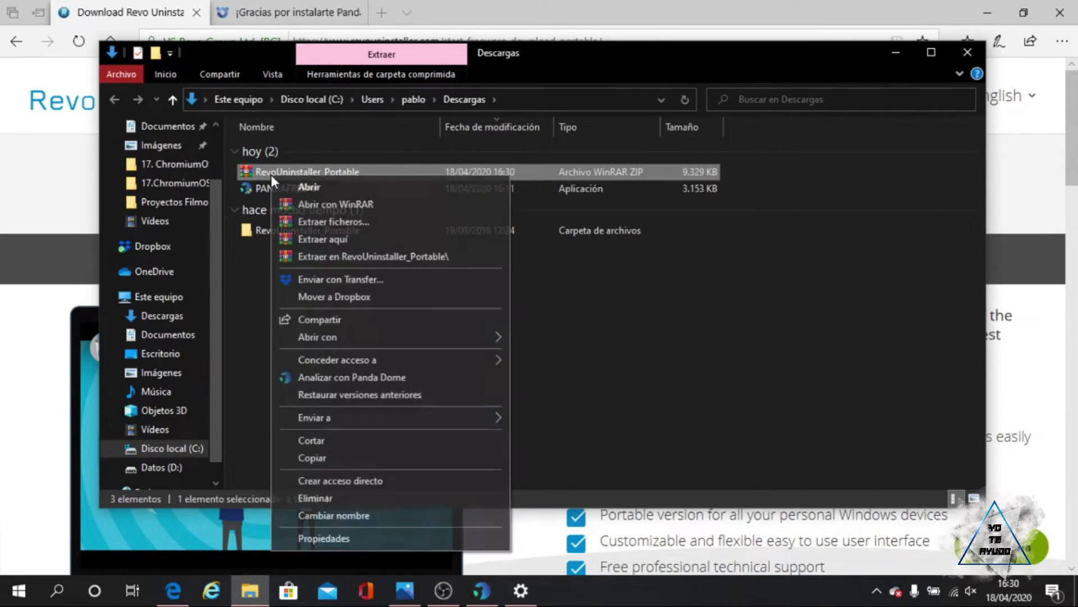
left_click(242, 276)
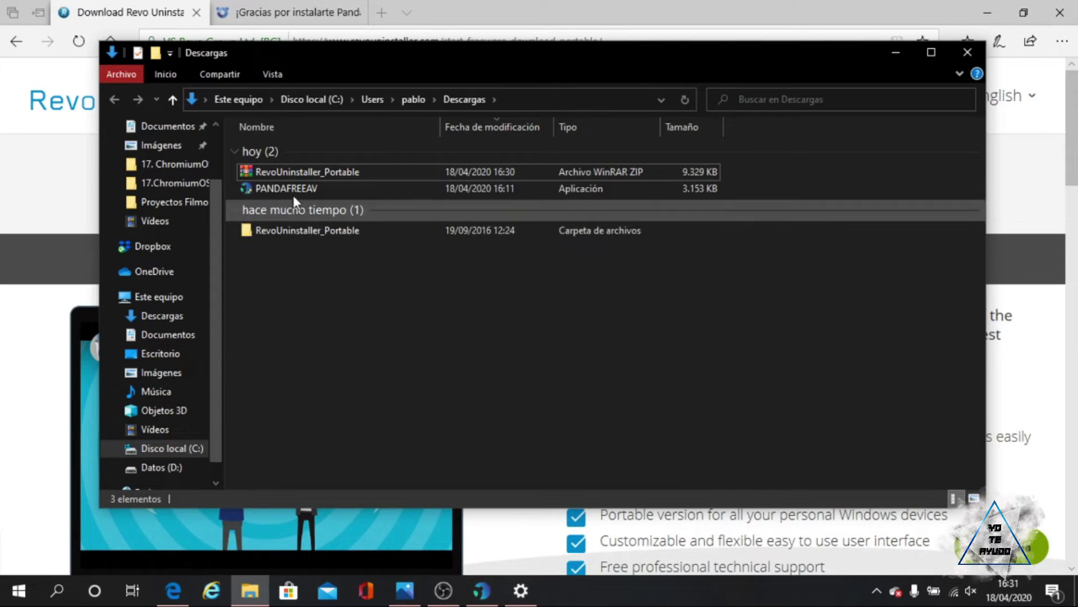
left_click(296, 173)
key("Delete")
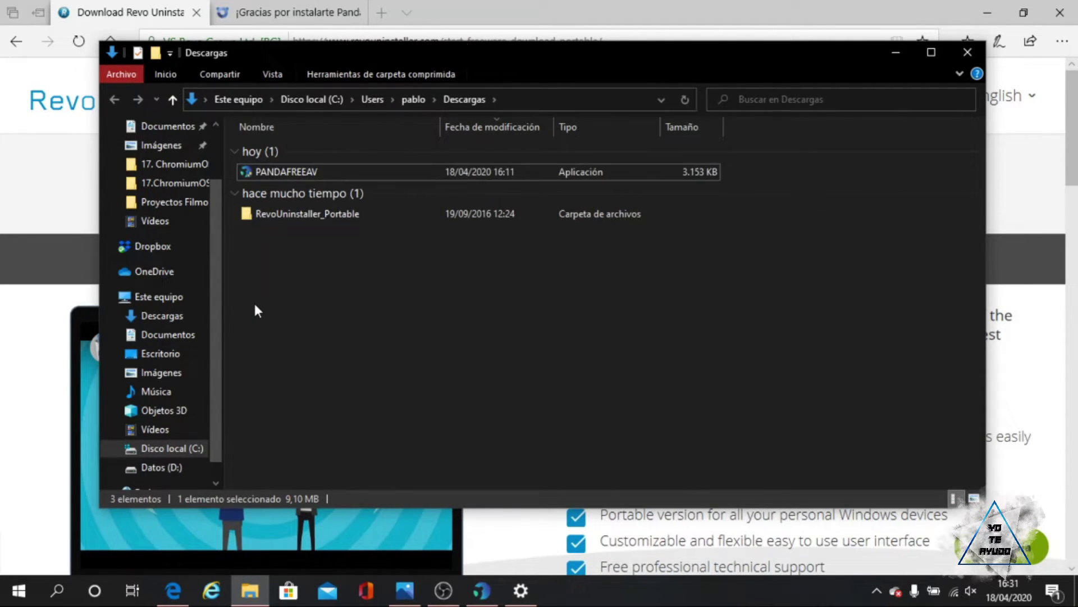
Open the extracted RevoUninstaller_Portable folder in Descargas that contains the RevoUPort application.
double_click(284, 214)
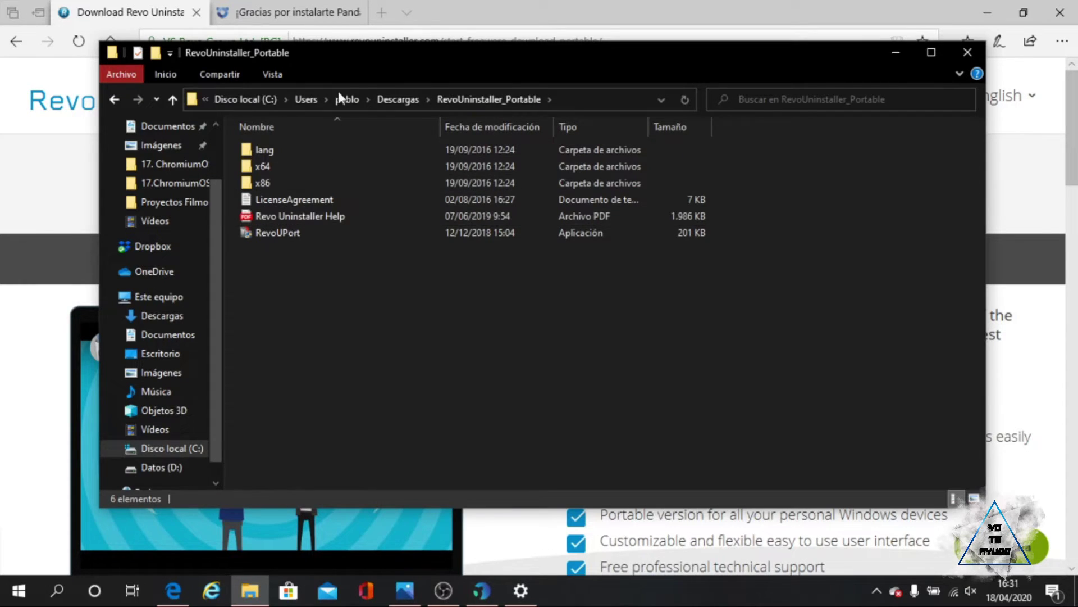
left_click(393, 99)
double_click(309, 214)
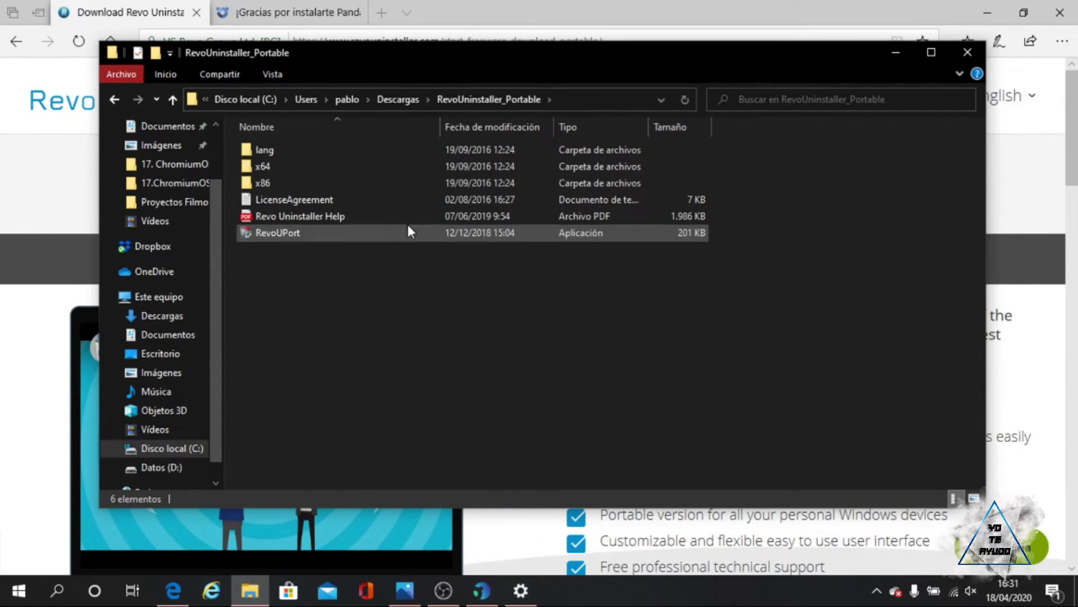
Launch the RevoUPort application, accept its license agreement and look through the list of installed programs.
double_click(281, 233)
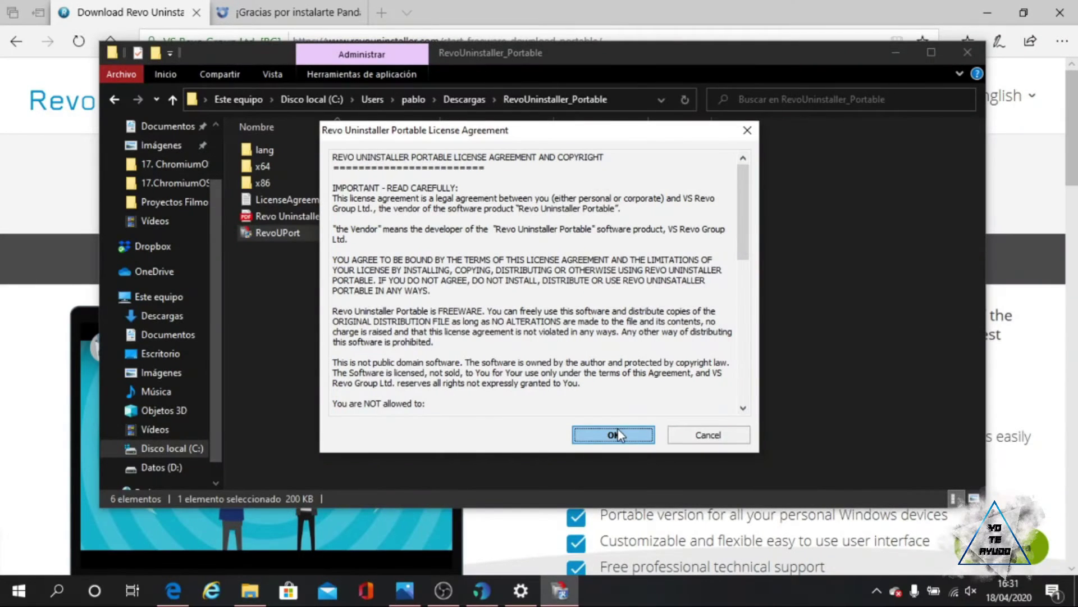
left_click(617, 431)
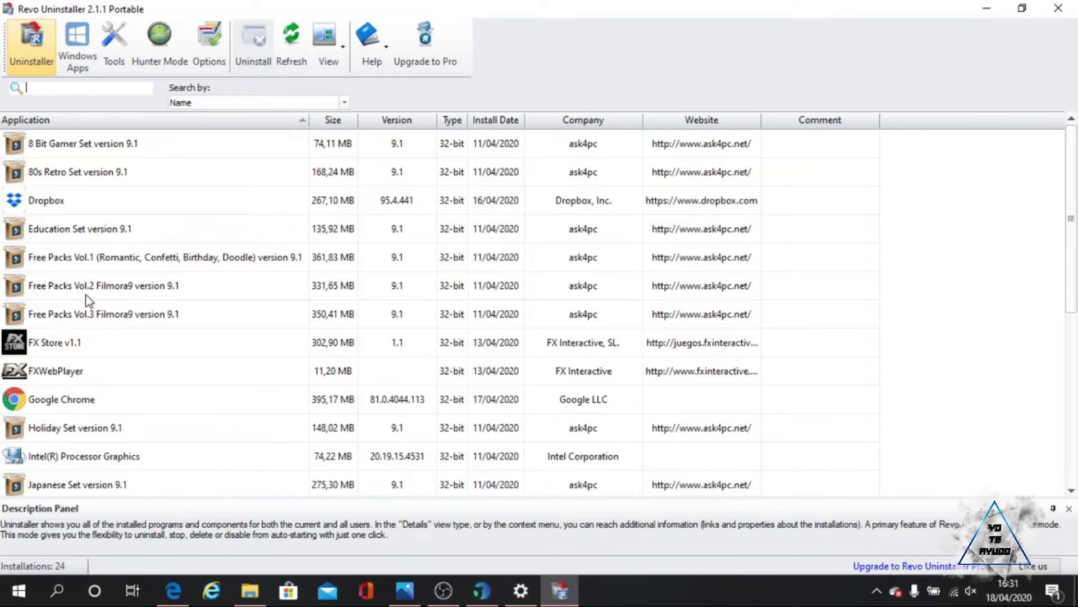
scroll(88, 295, "down", 4)
scroll(72, 427, "up", 4)
scroll(65, 151, "down", 4)
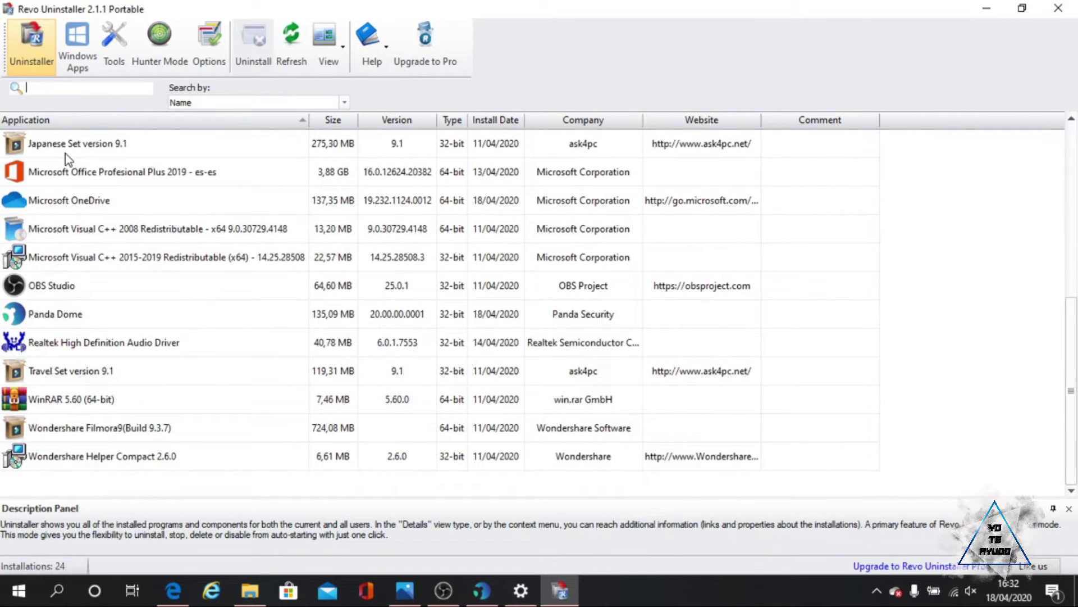
scroll(71, 290, "up", 4)
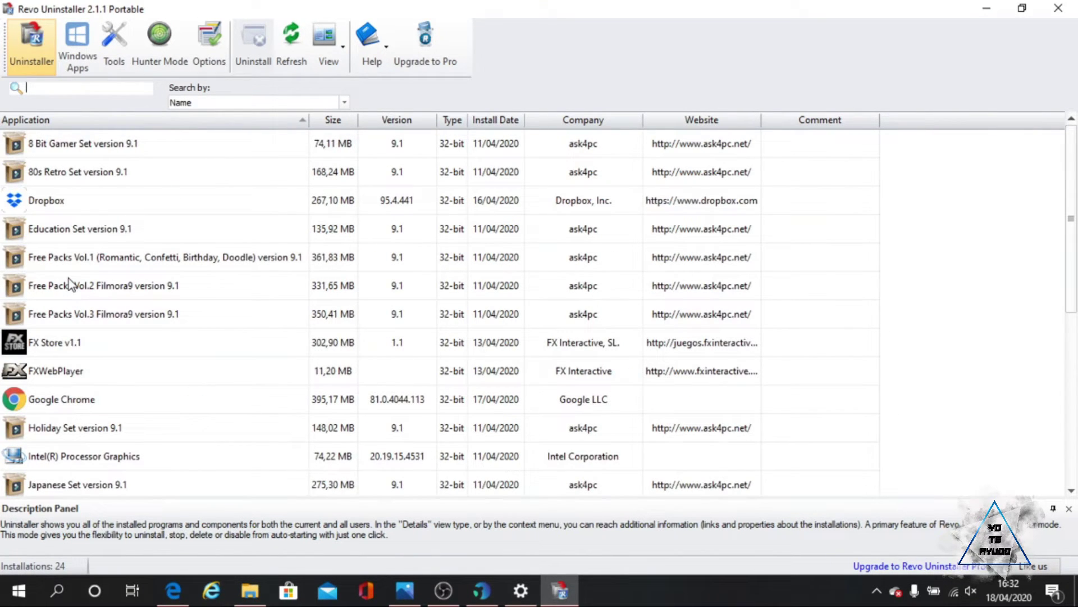
Look through the full list of installed Windows apps.
left_click(78, 42)
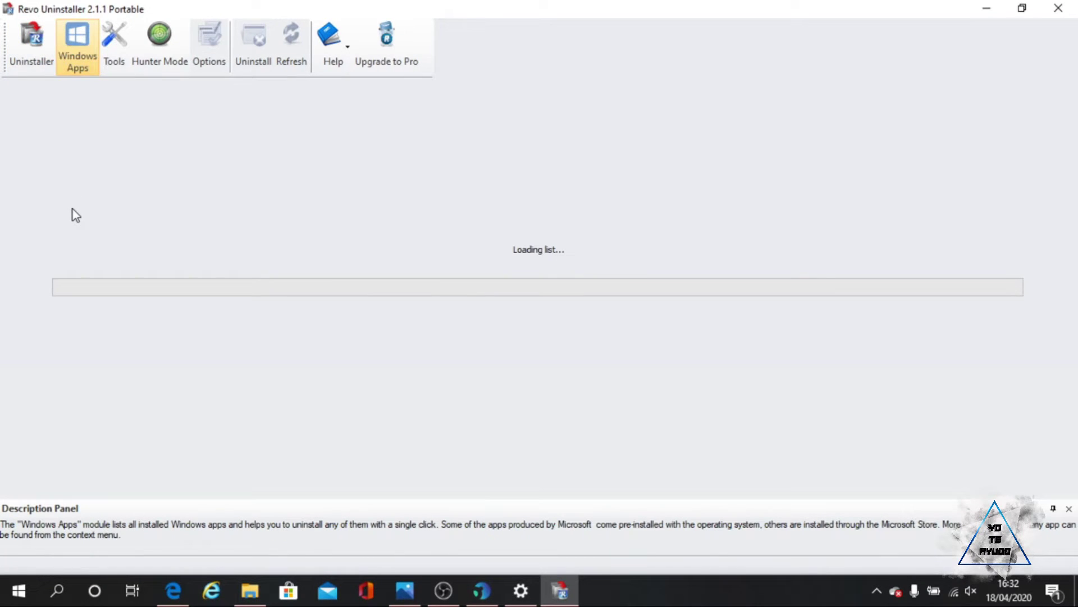
scroll(65, 325, "down", 10)
scroll(61, 365, "down", 2)
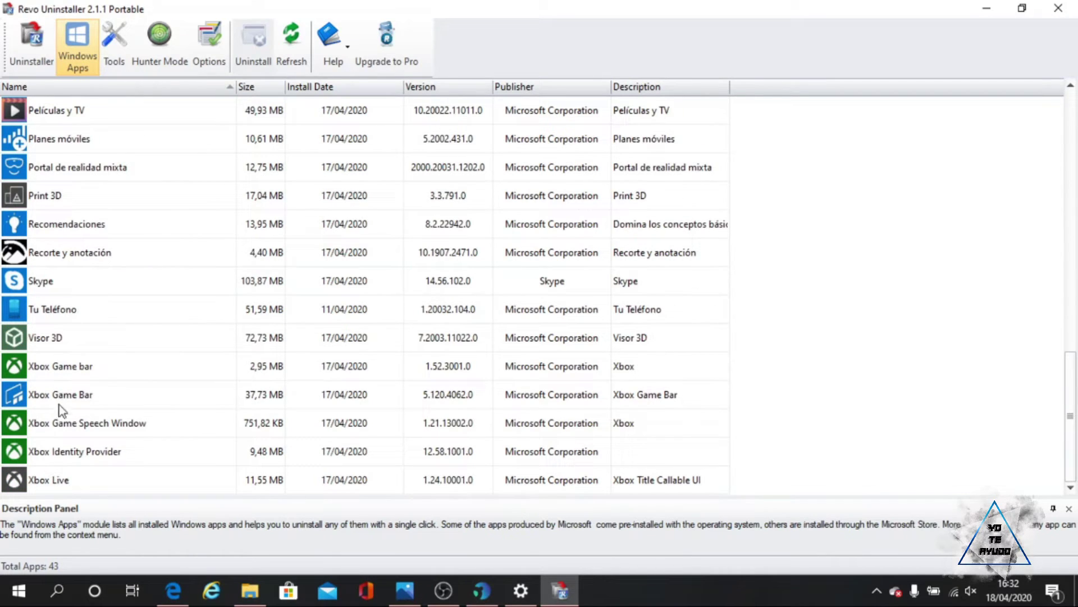
scroll(66, 469, "up", 2)
scroll(65, 452, "up", 8)
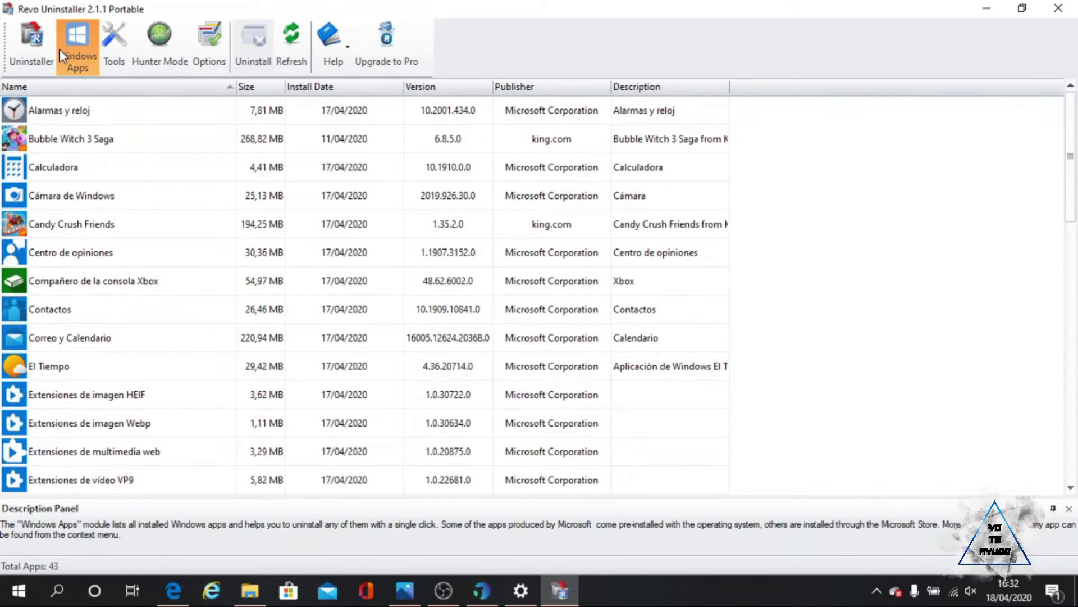
Return to the list of installed desktop programs and uninstall 8 Bit Gamer Set version 9.1 with its built-in uninstaller.
left_click(32, 48)
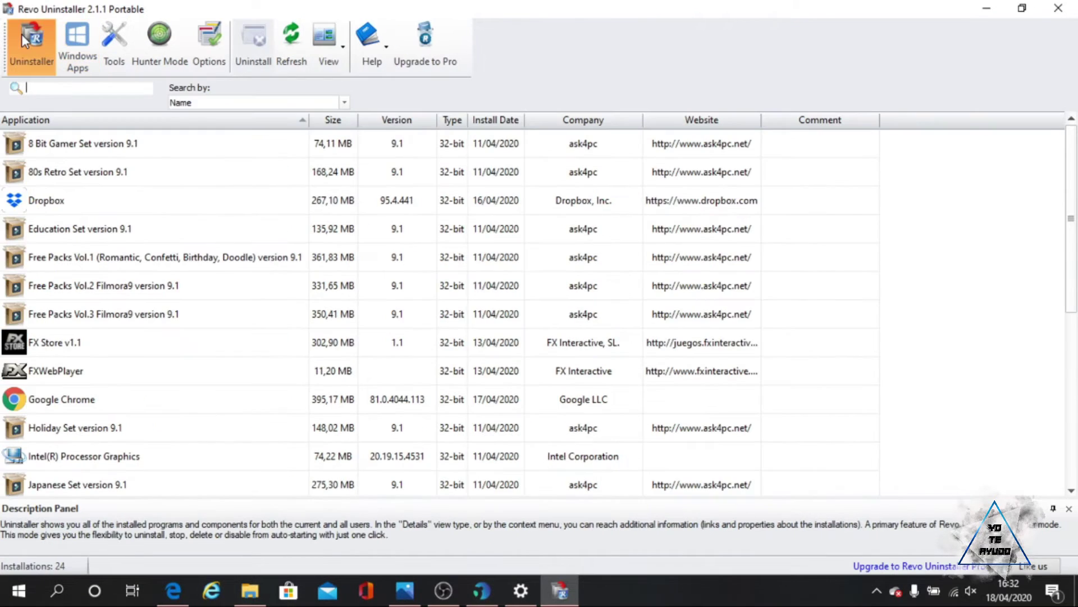
scroll(68, 224, "down", 4)
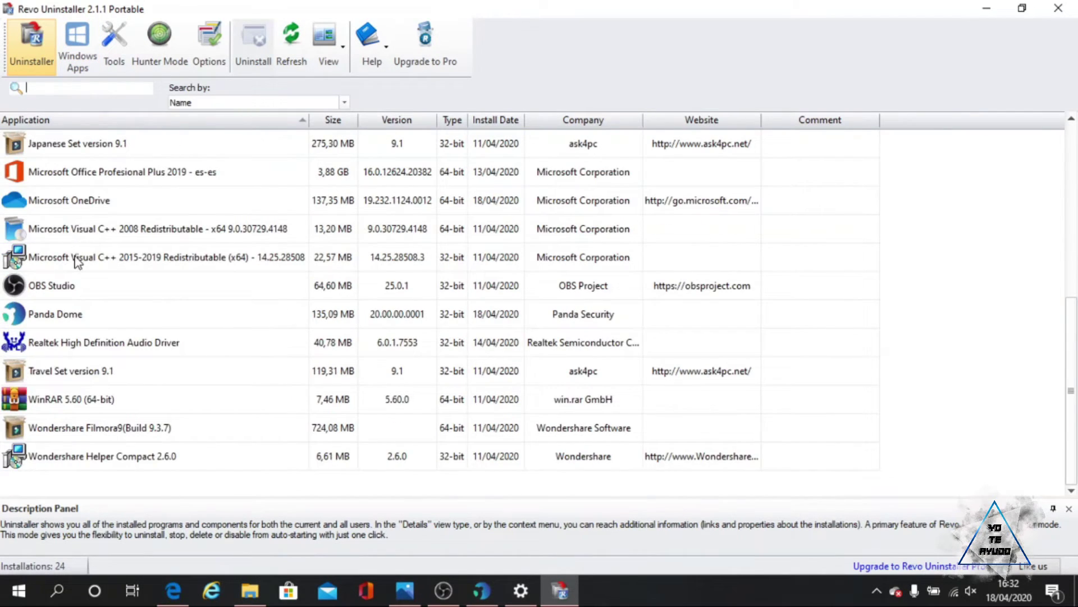
scroll(77, 258, "up", 4)
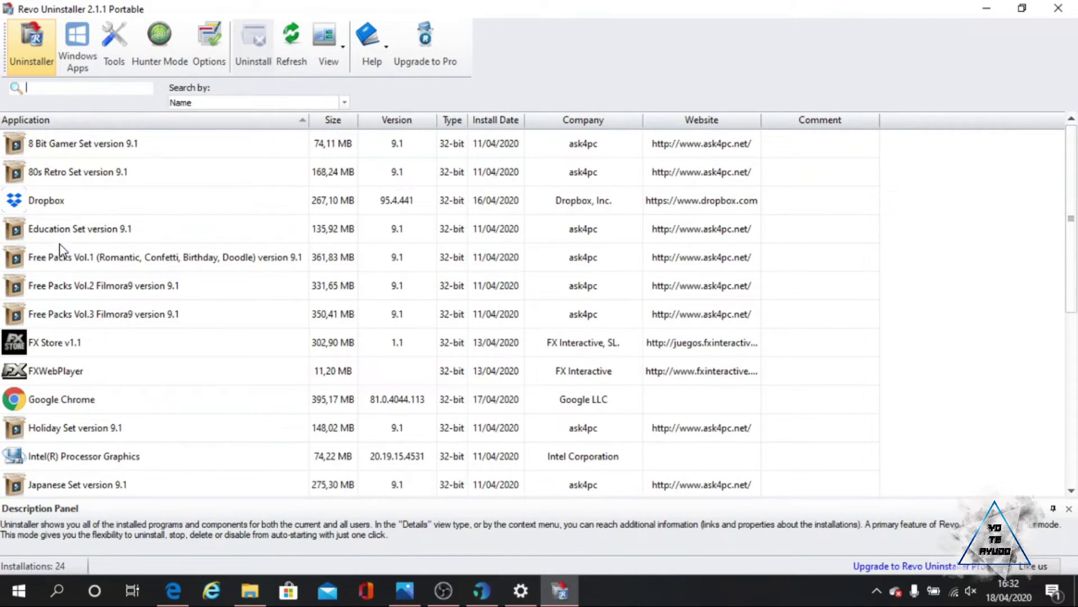
left_click(60, 150)
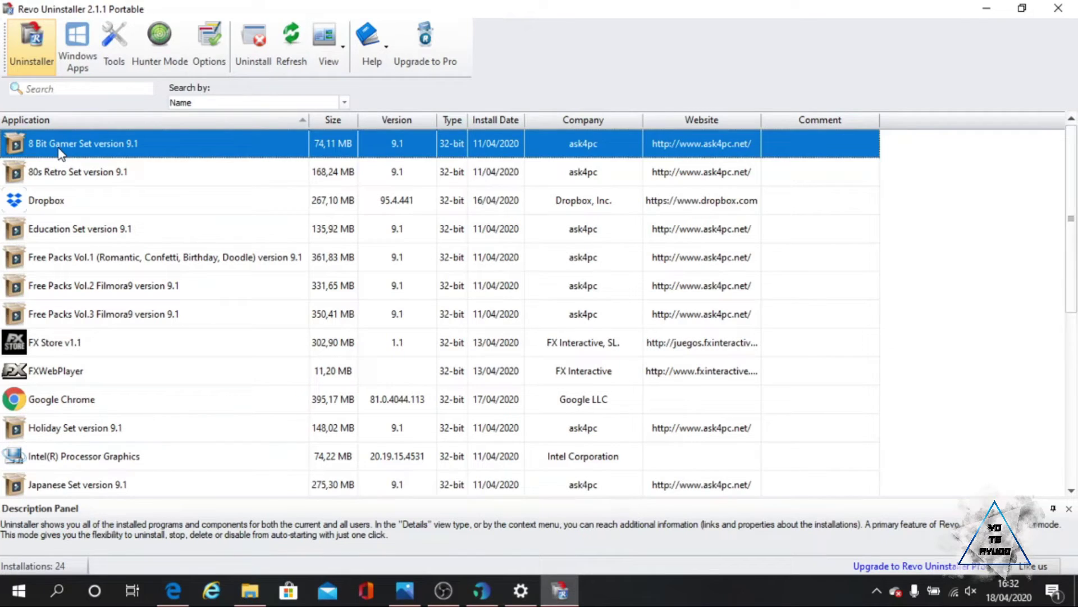
left_click(254, 56)
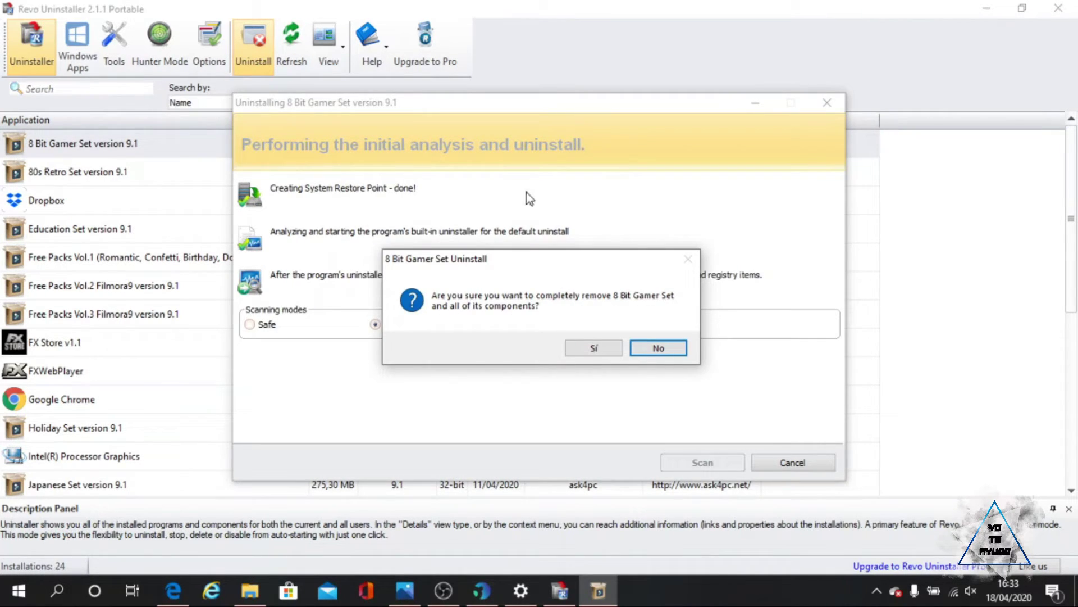
left_click(578, 346)
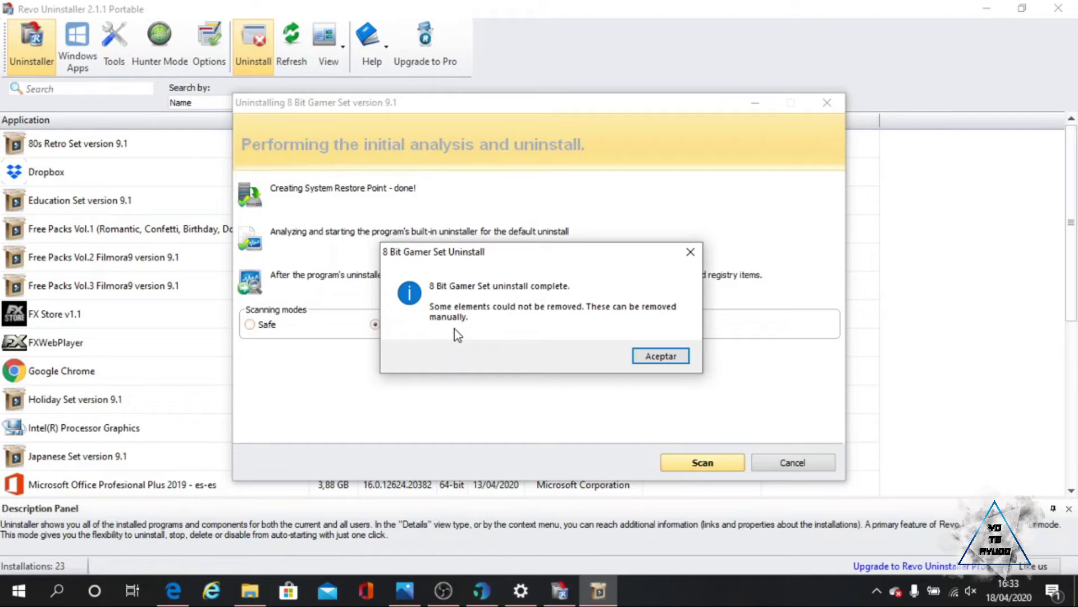
left_click(655, 358)
Scan for leftovers of 8 Bit Gamer Set in Advanced mode and finish the uninstall.
left_click(545, 329)
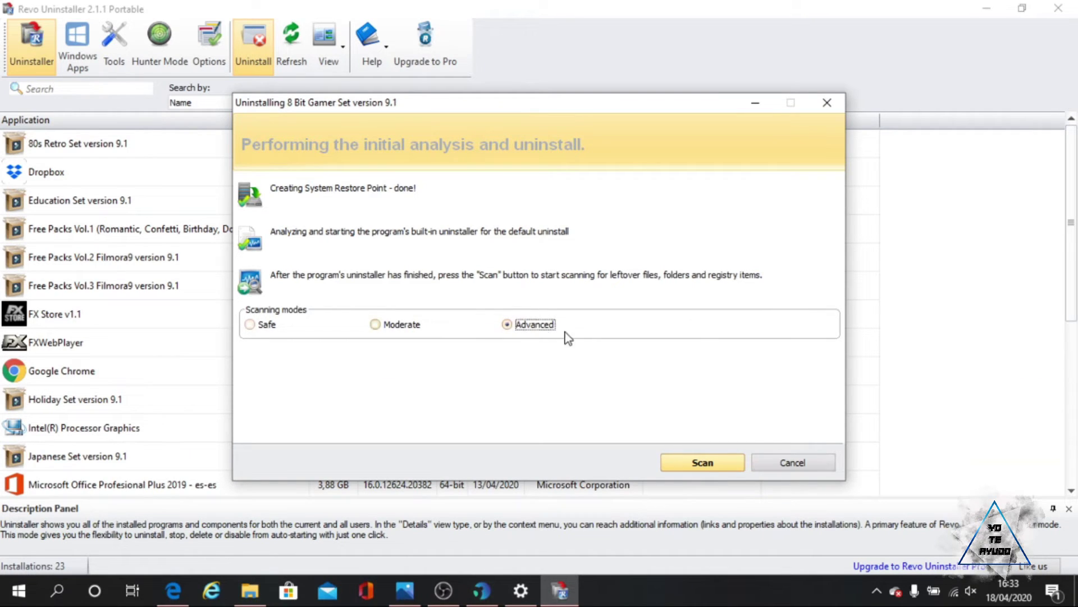
left_click(703, 463)
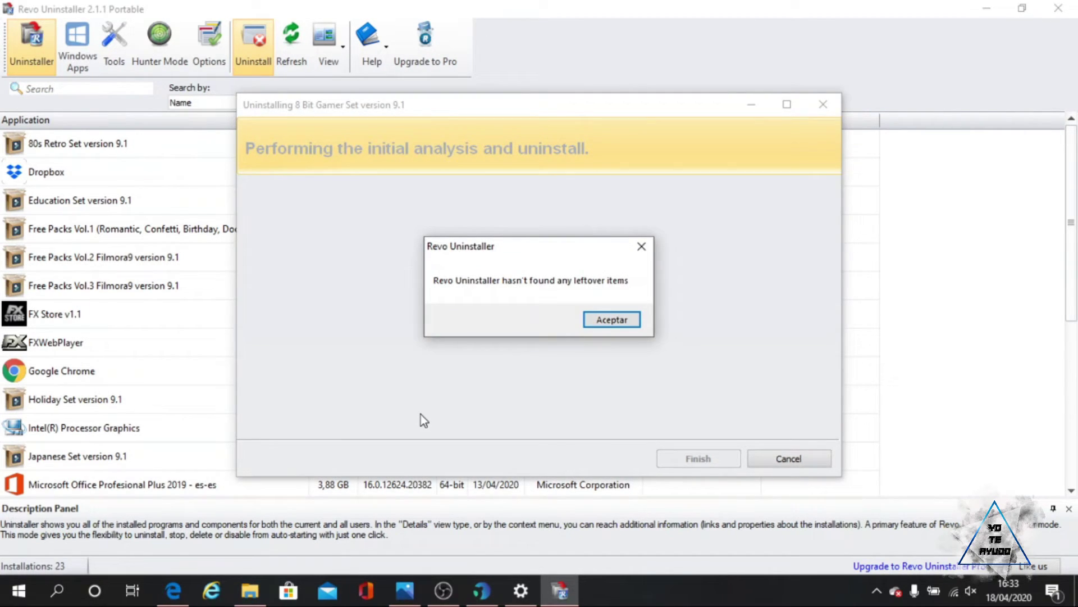
left_click(615, 319)
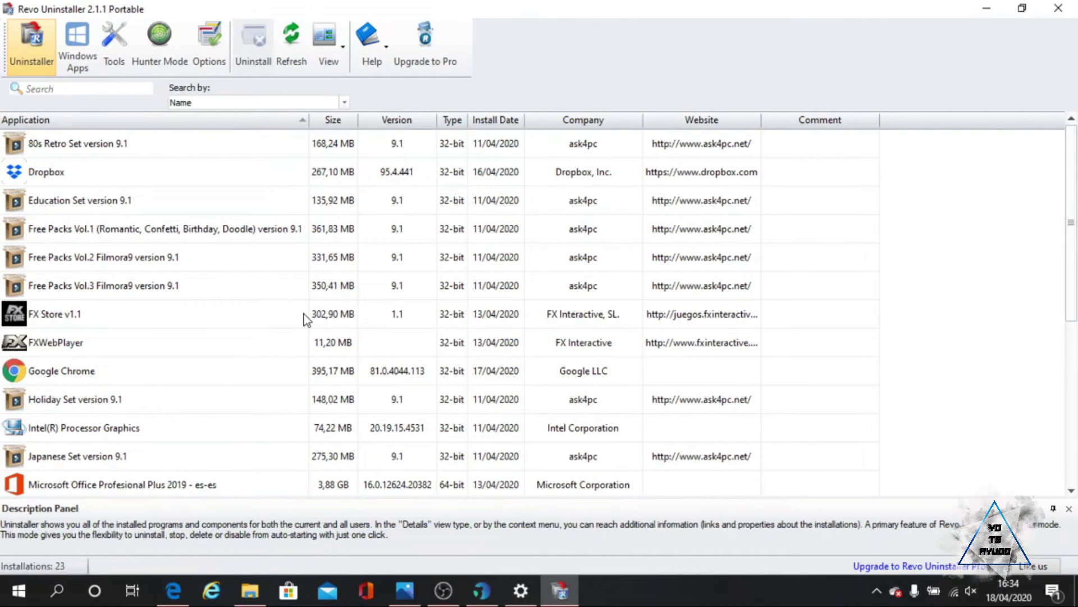
Switch to Panda Dome, close its USB protection settings window and reopen the antivirus on its main screen.
left_click(482, 591)
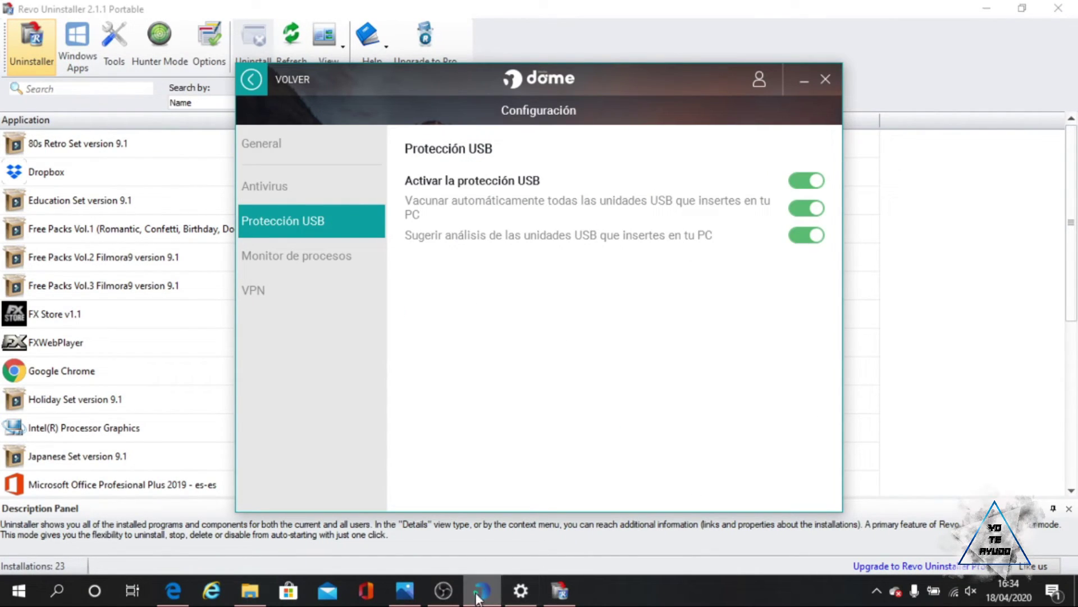
left_click(824, 83)
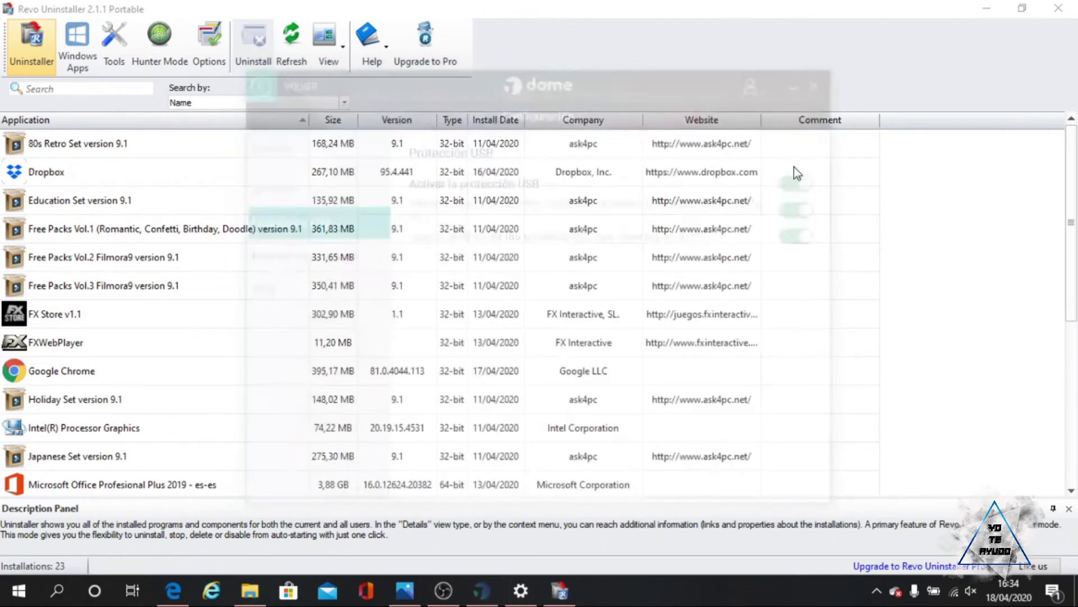
left_click(878, 593)
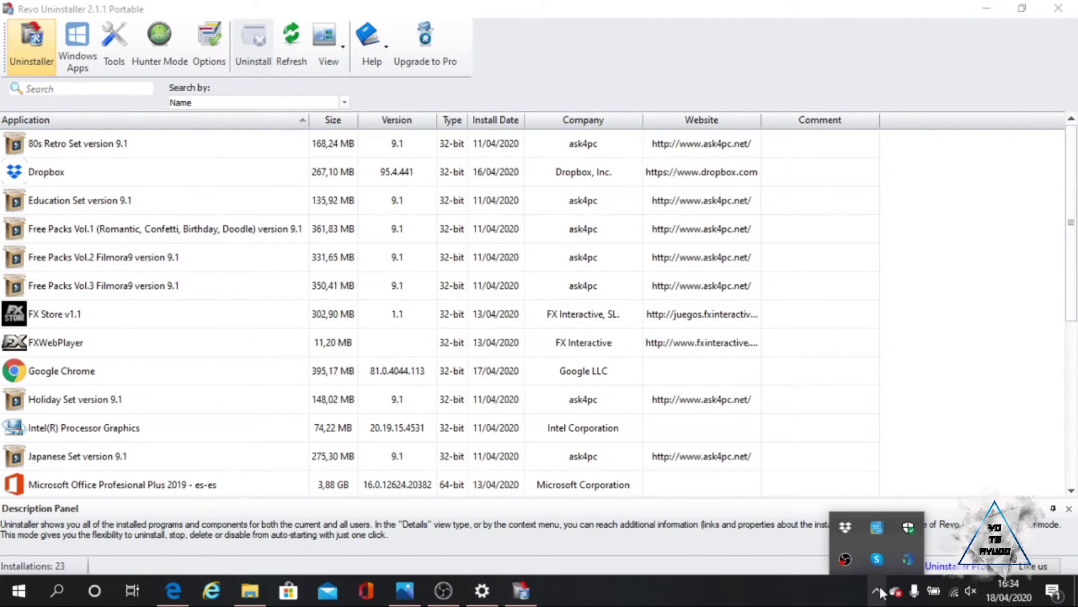
left_click(909, 558)
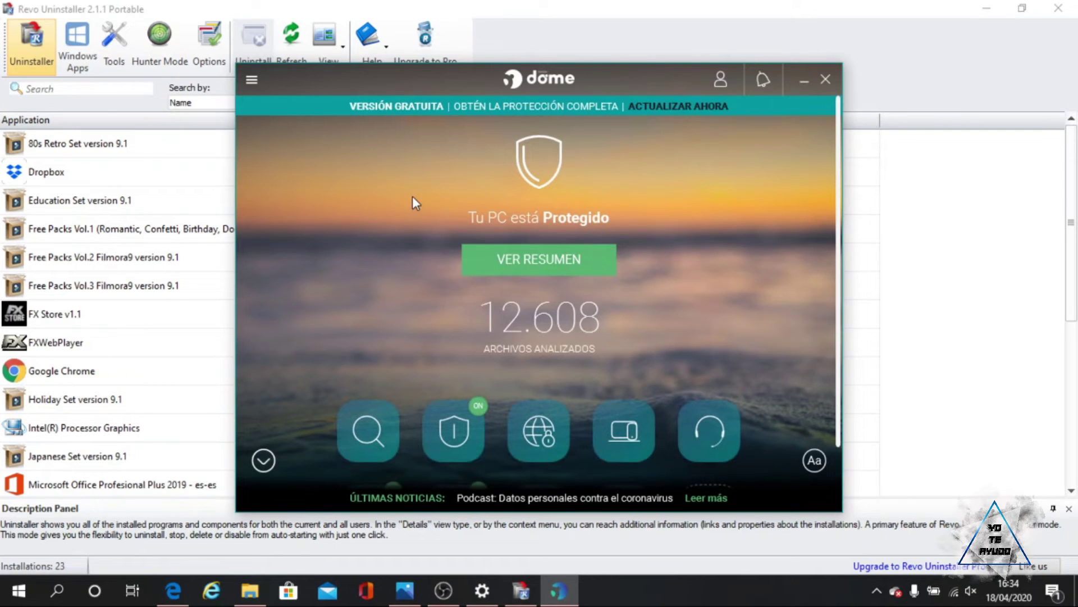
scroll(413, 196, "down", 2)
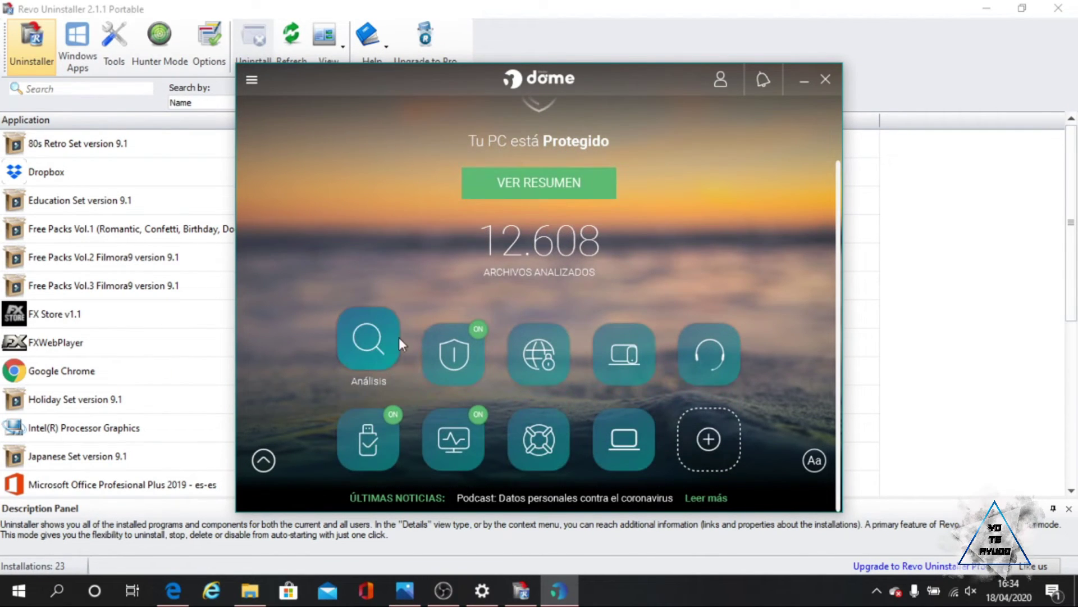
Start an in-depth scan of the whole PC with shutdown enabled on completion, and cancel the running scan.
left_click(359, 350)
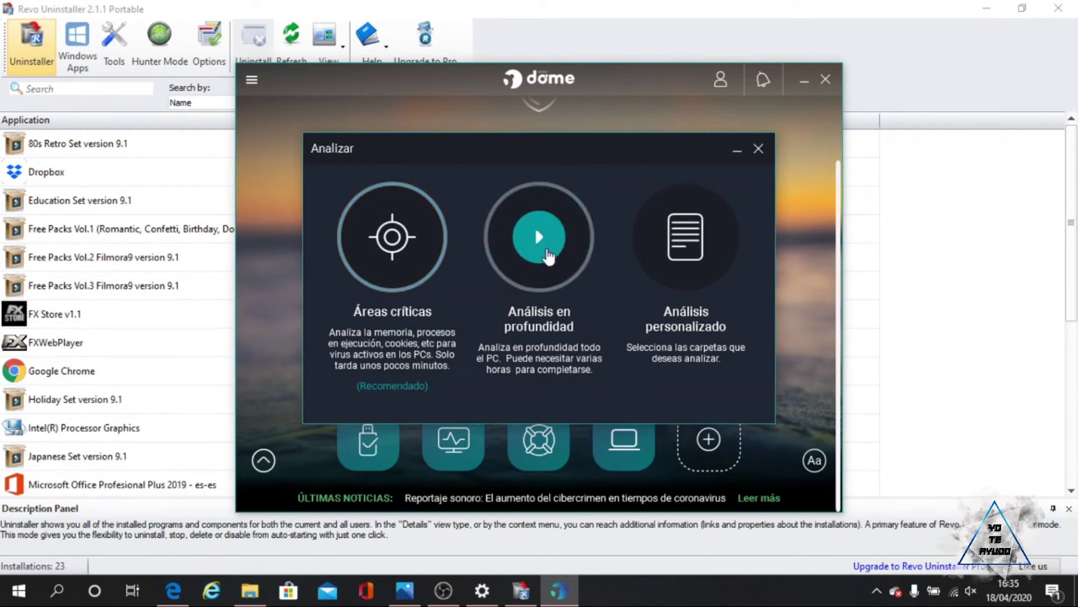
left_click(525, 236)
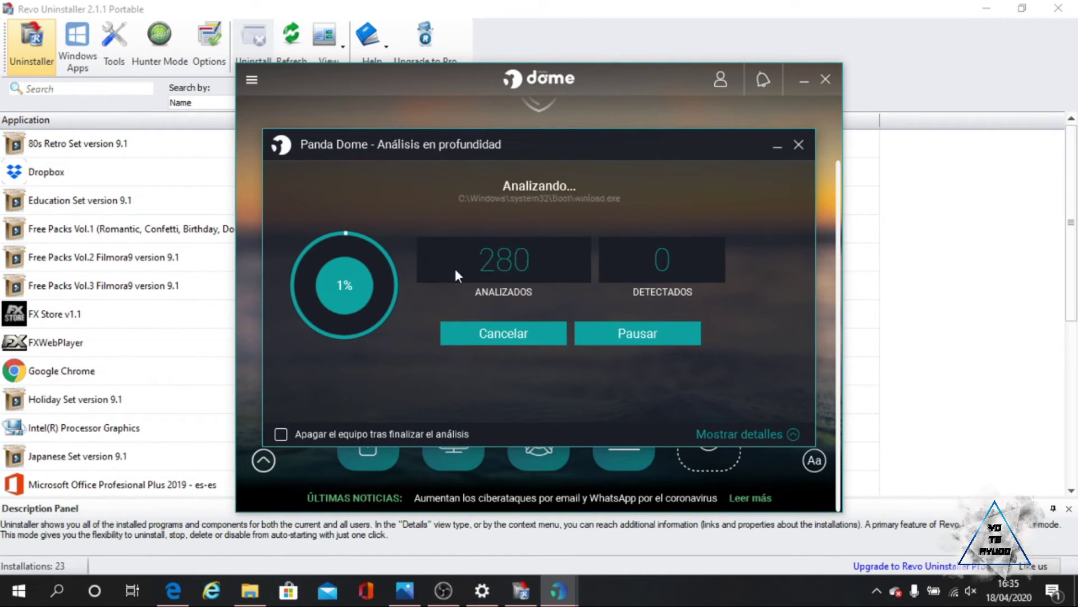
left_click(281, 434)
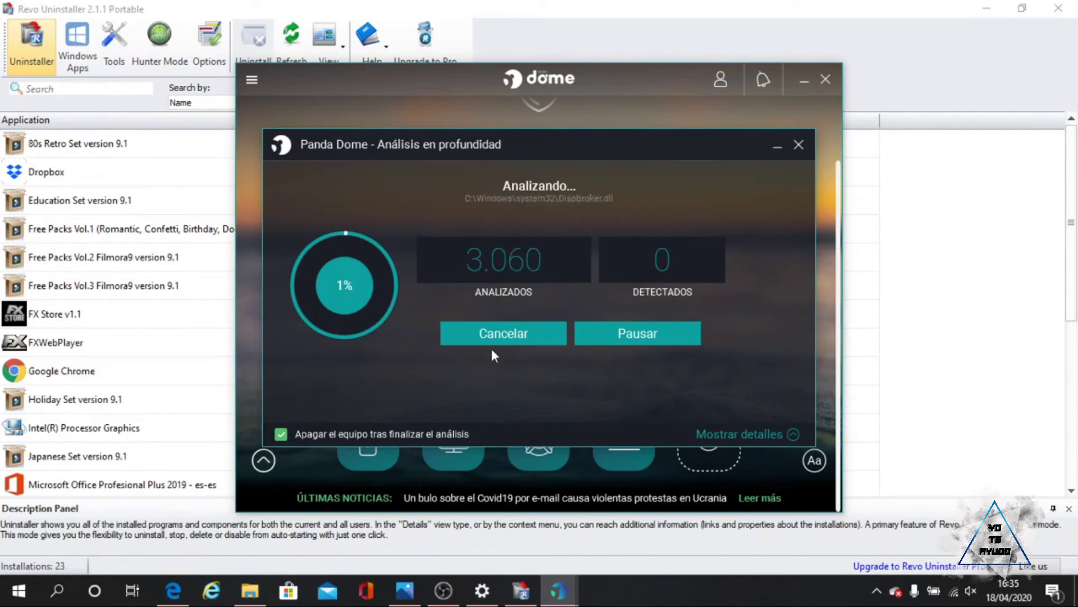
left_click(514, 331)
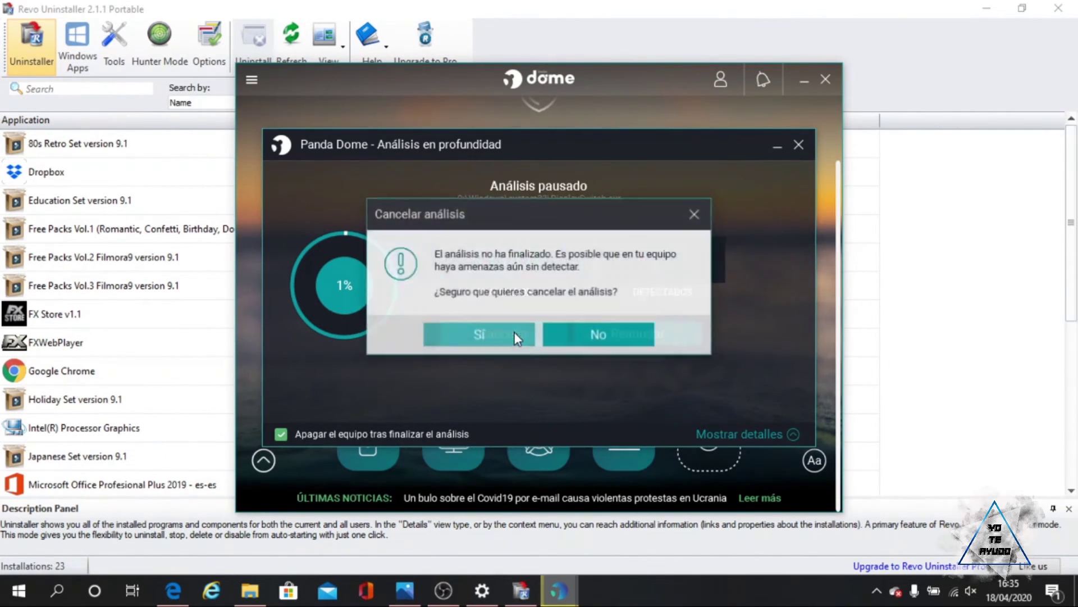
left_click(475, 336)
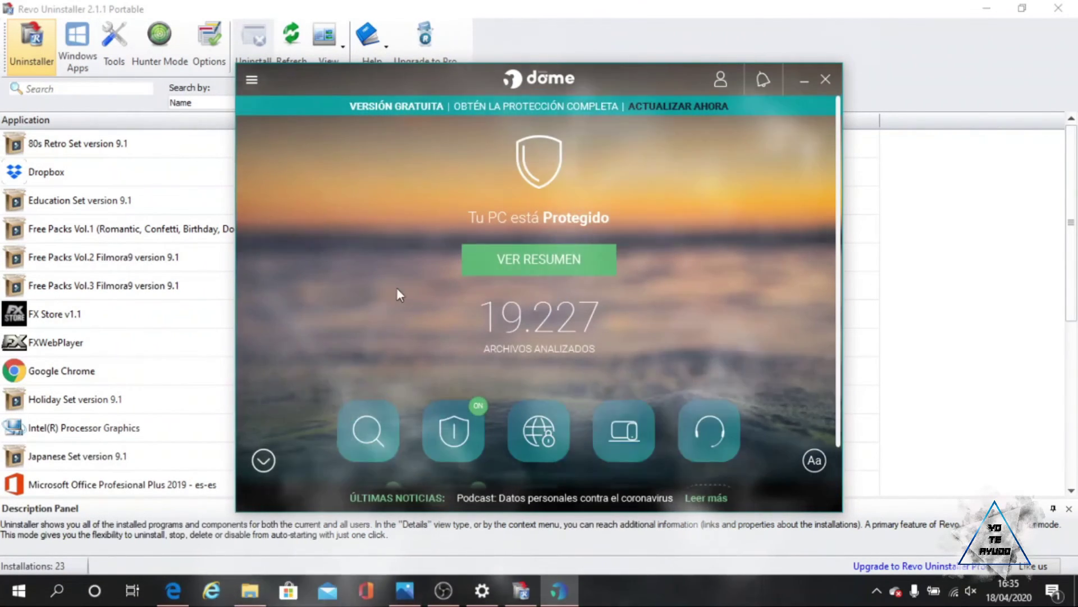
Open Panda's protection summary and examine the event report, closing the report when done.
left_click(516, 258)
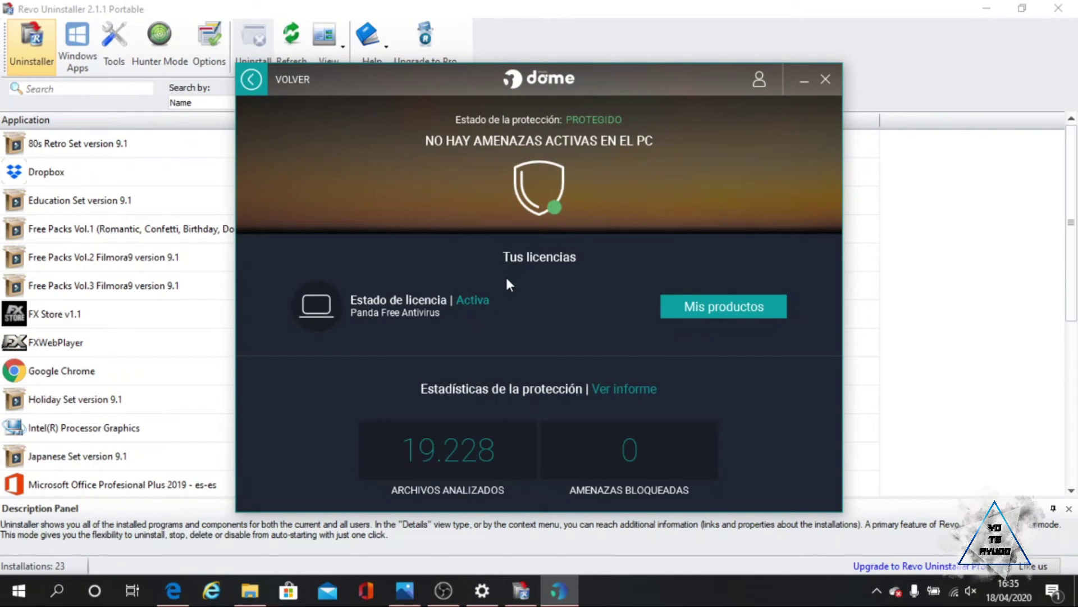
left_click(629, 389)
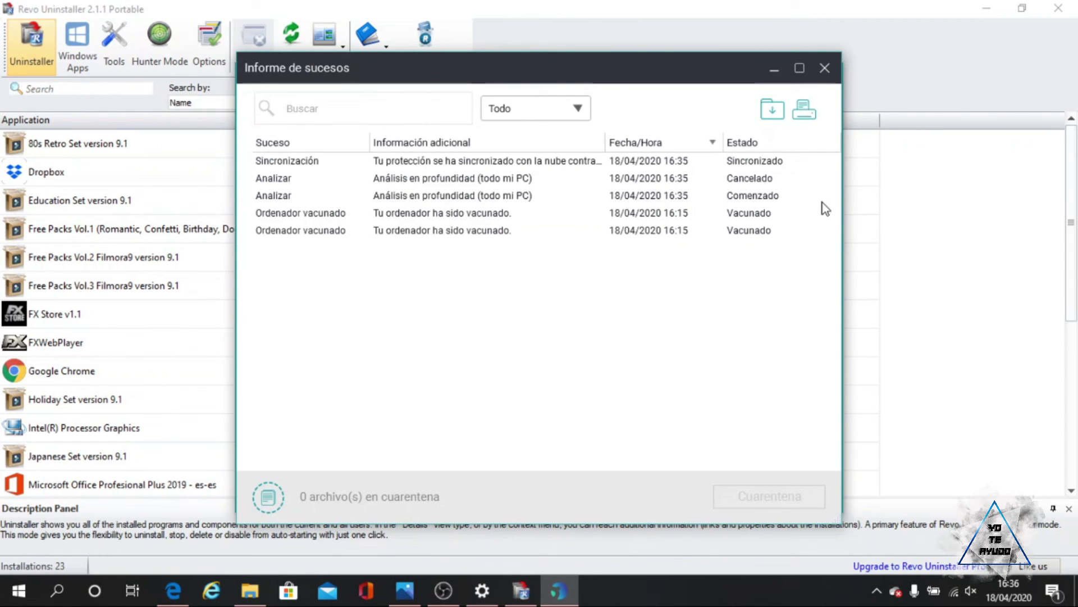
left_click(833, 73)
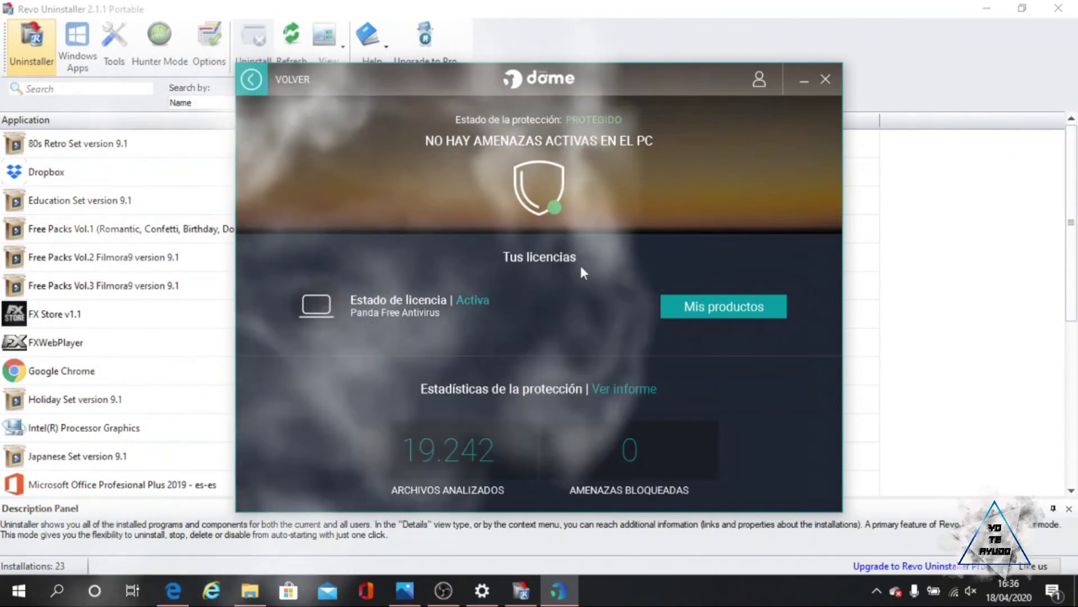